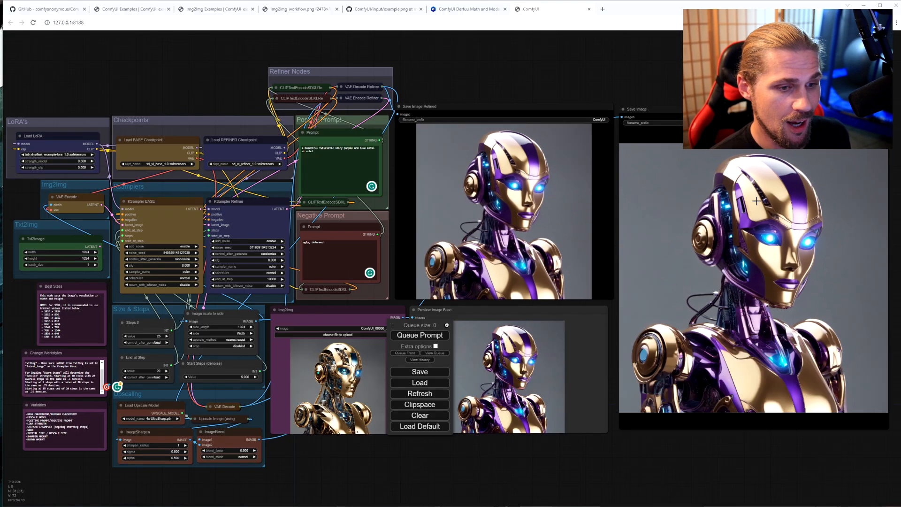
Open the Save Image node's upscaled robot picture on its own page, inspect its details at full size, and return to the workflow.
right_click(756, 201)
click(768, 205)
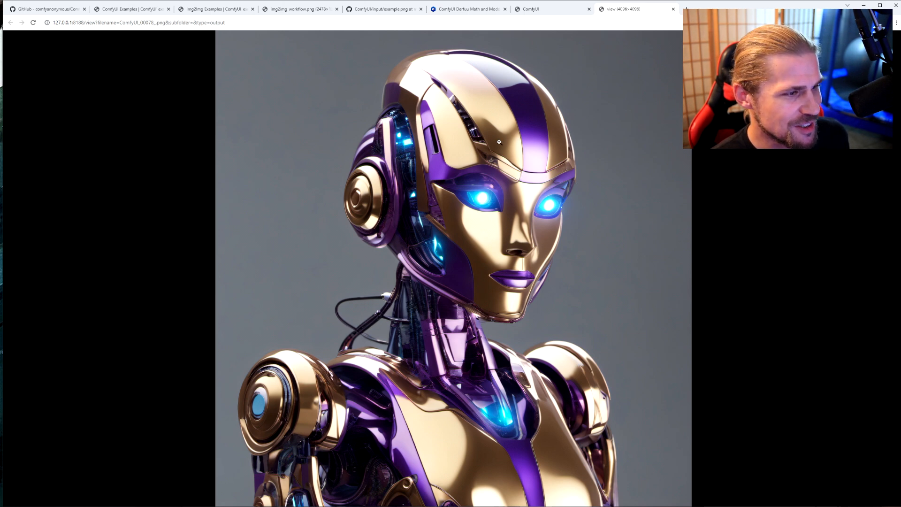
click(428, 219)
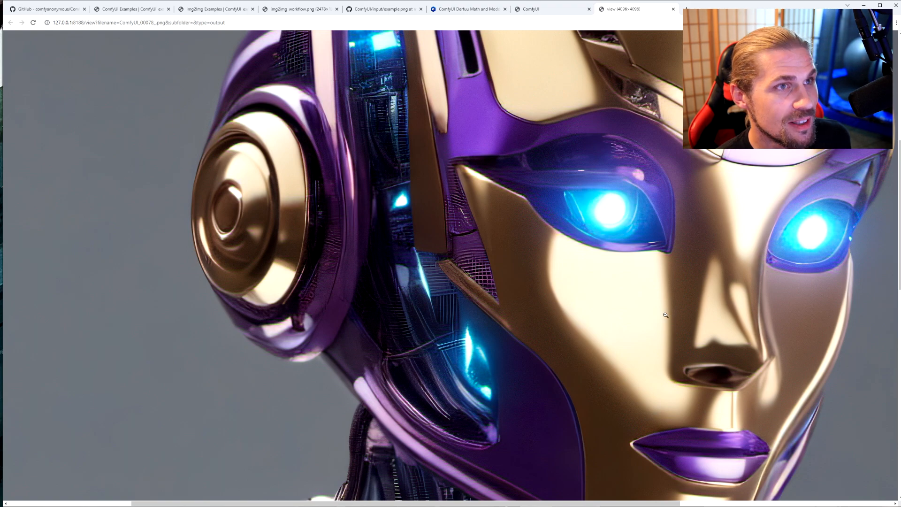
scroll(616, 273, down, 6)
scroll(617, 273, down, 8)
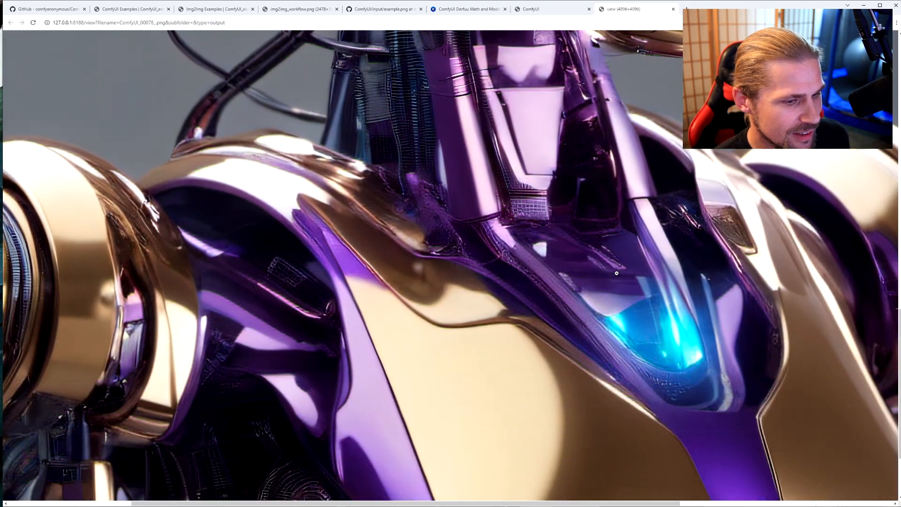
click(615, 272)
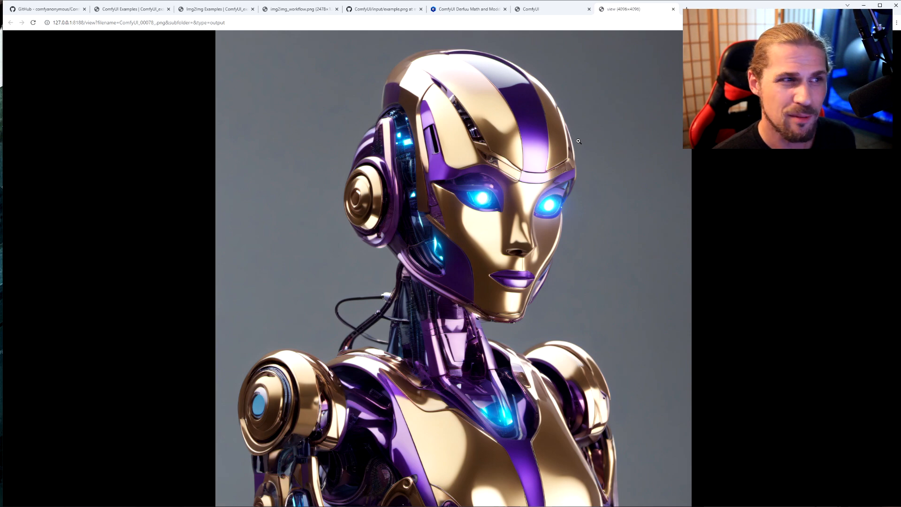
click(537, 11)
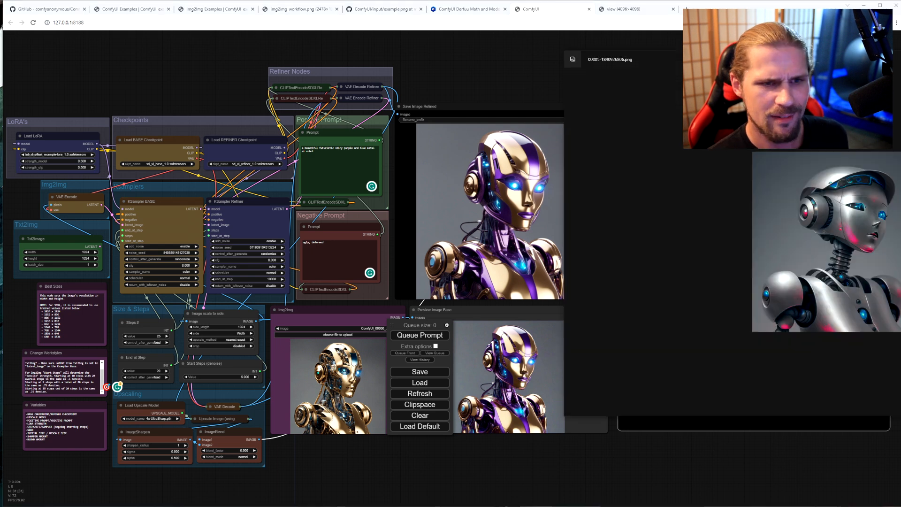
Bring the source robot image and ComfyUI_00050_1.png over the workflow and examine the generated face and headset up close.
drag(798, 65, 258, 125)
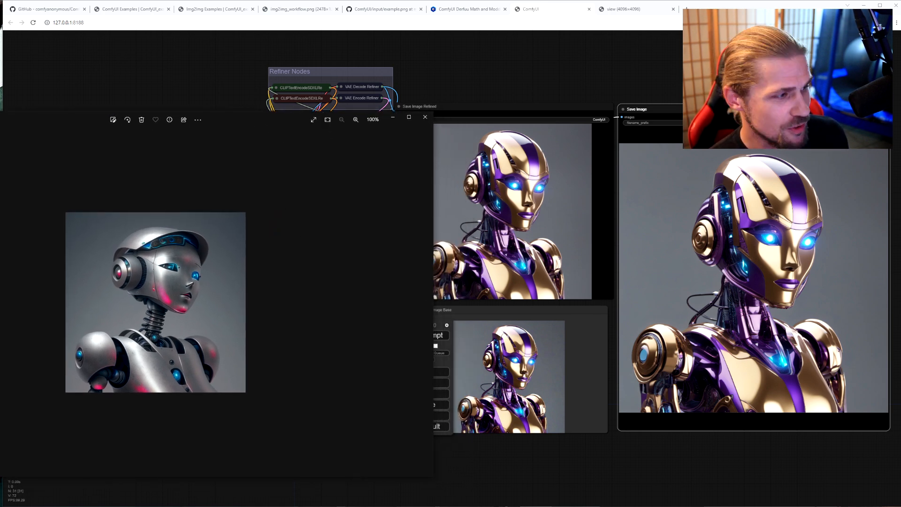
drag(900, 422, 619, 109)
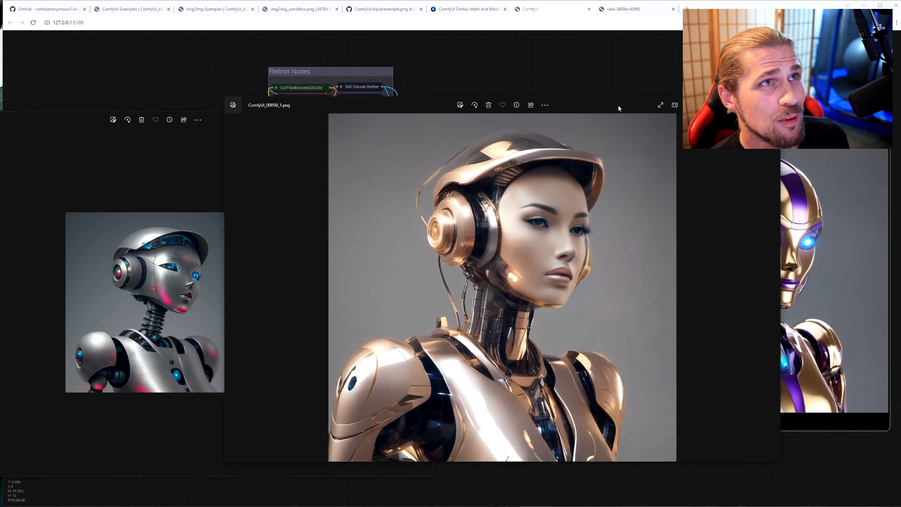
scroll(602, 290, up, 5)
drag(573, 372, 565, 397)
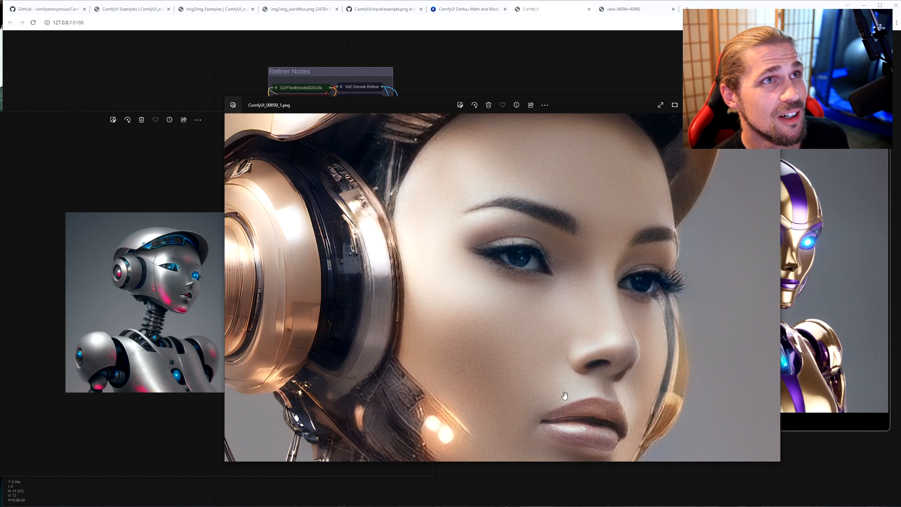
drag(453, 312, 548, 335)
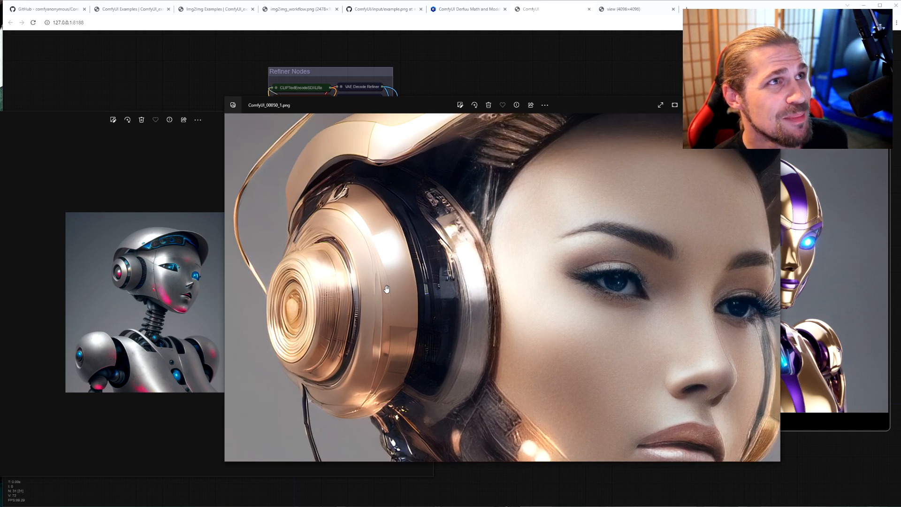
drag(507, 256, 386, 266)
scroll(457, 286, down, 2)
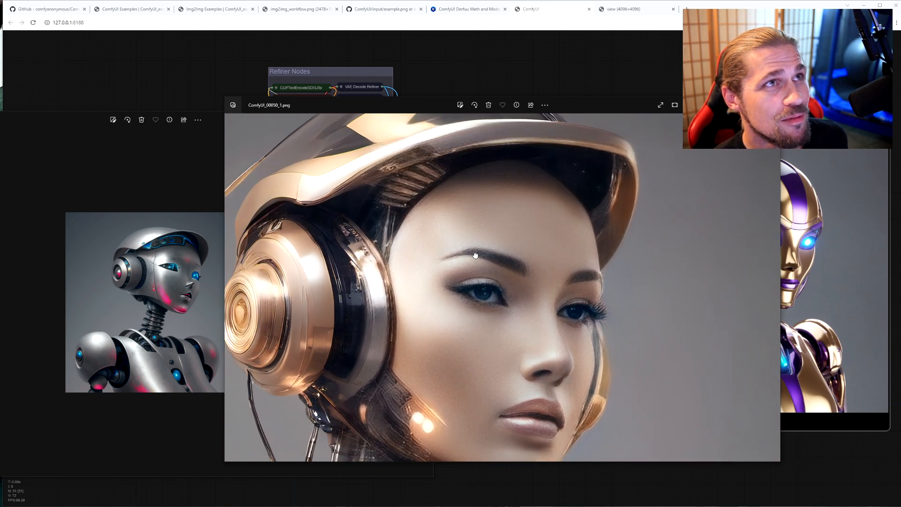
drag(457, 286, 493, 336)
drag(500, 305, 483, 171)
drag(475, 324, 534, 169)
scroll(534, 169, down, 5)
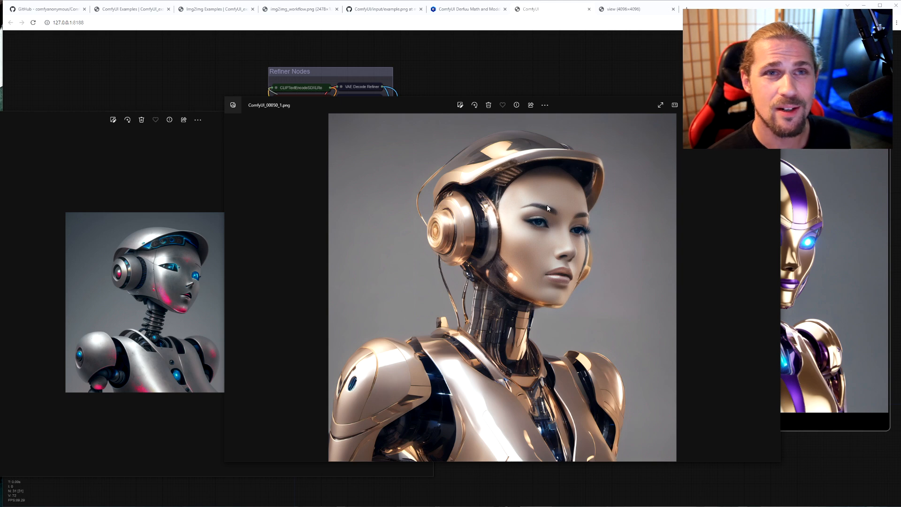
Examine the eyes, lower face and neck area of ComfyUI_00050_1.png in close-up and return to the full image.
scroll(554, 213, up, 4)
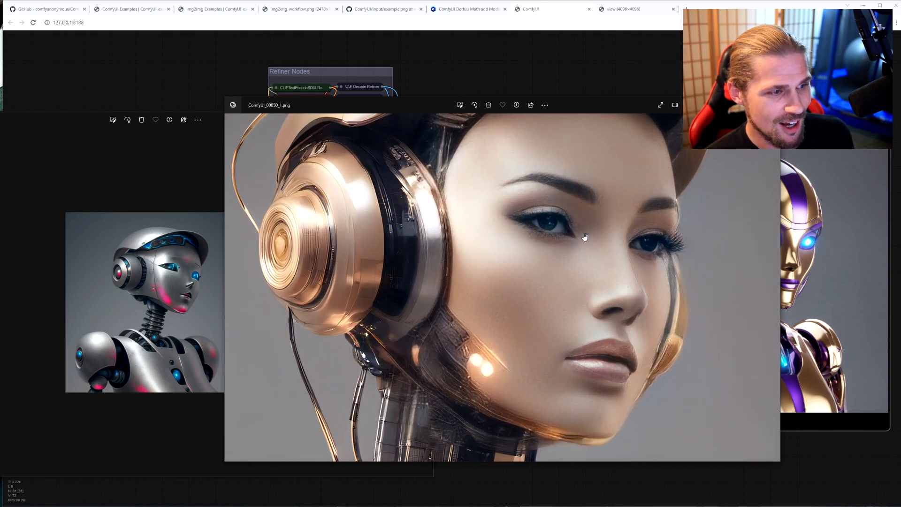
drag(581, 236, 576, 165)
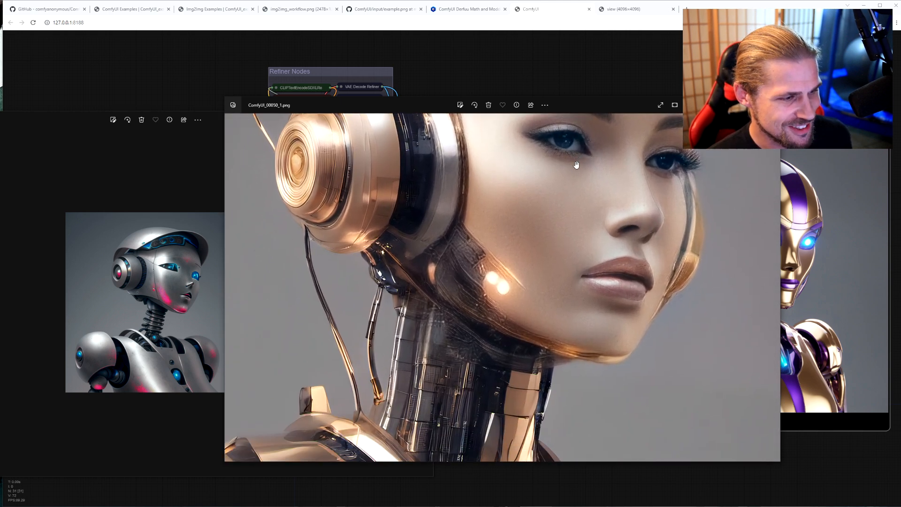
scroll(544, 256, down, 4)
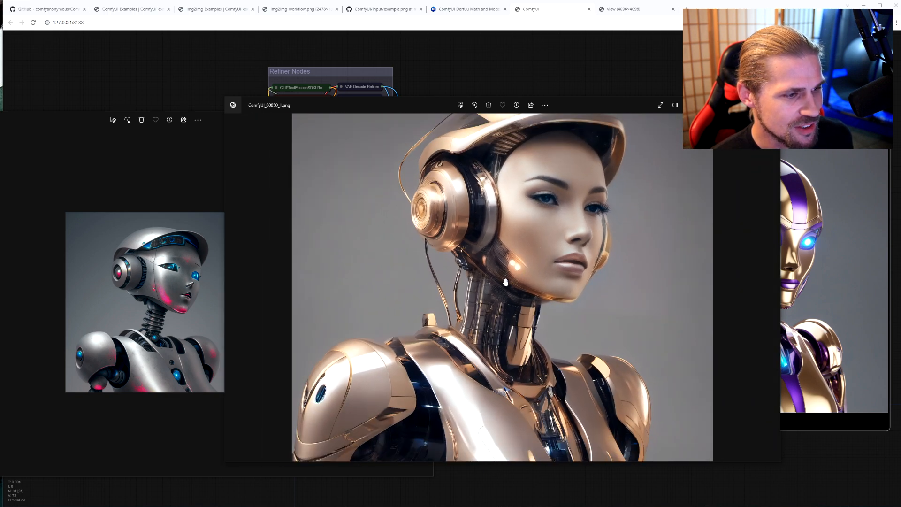
scroll(518, 268, up, 4)
scroll(559, 247, down, 2)
drag(559, 248, 544, 170)
scroll(536, 254, down, 2)
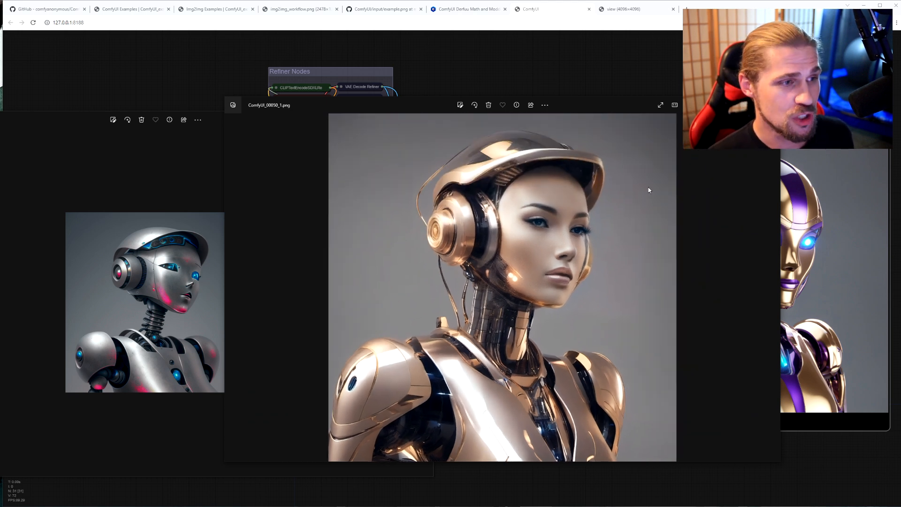
Compare the silver source robot with ComfyUI_00050_1.png by alternating between the two images, and close both viewers.
click(207, 277)
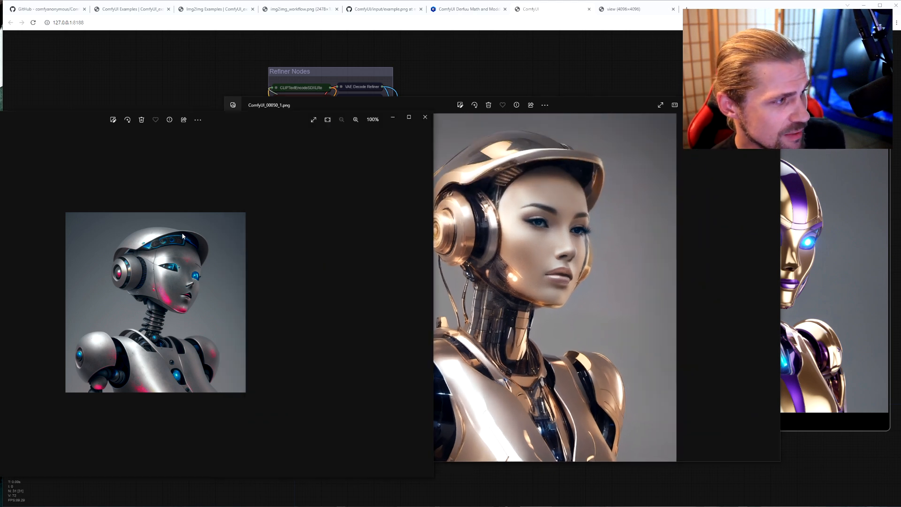
drag(286, 127, 361, 111)
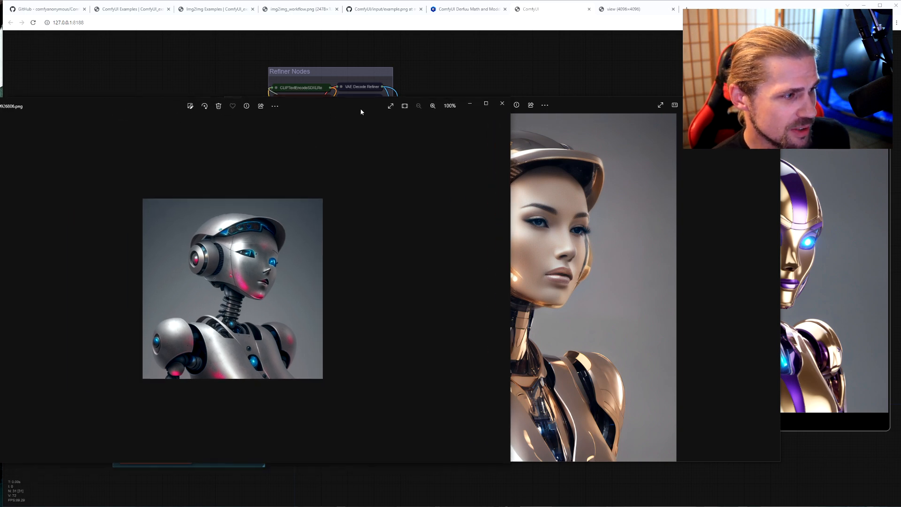
click(580, 204)
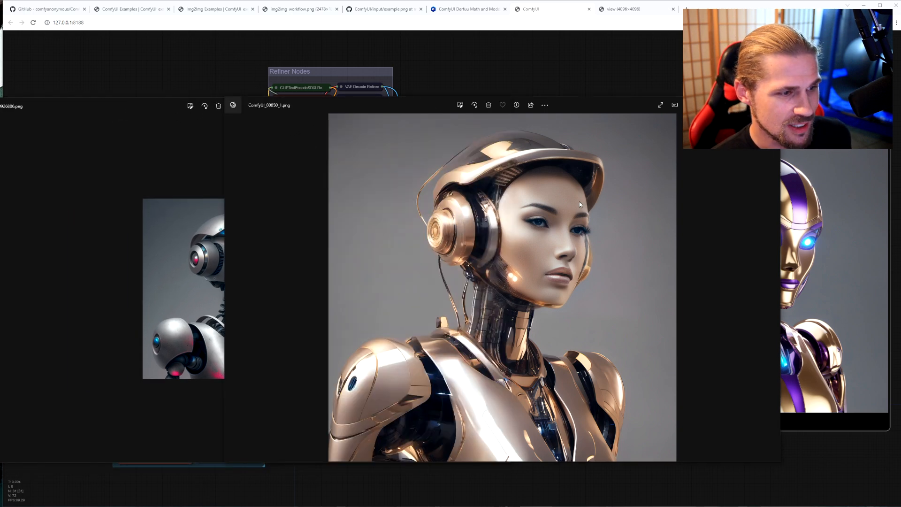
click(197, 170)
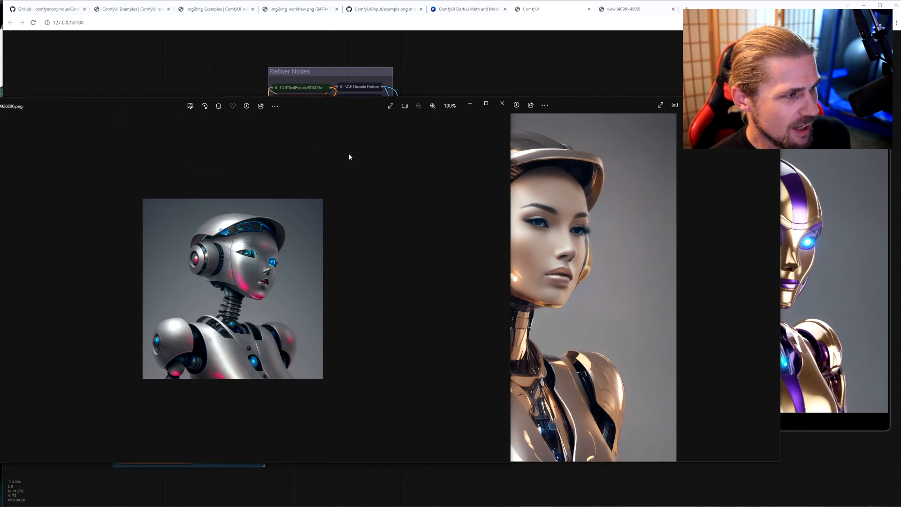
click(503, 104)
click(770, 105)
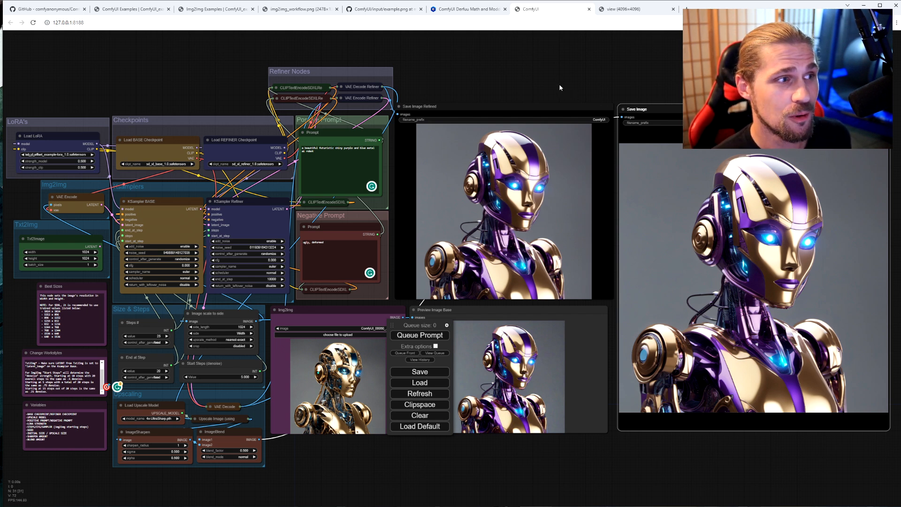
Download Derfuu_Nodes_0.5.0 from the ComfyUI Derfuu Math and Modded Nodes page on Civitai and open the downloaded zip archive.
click(474, 12)
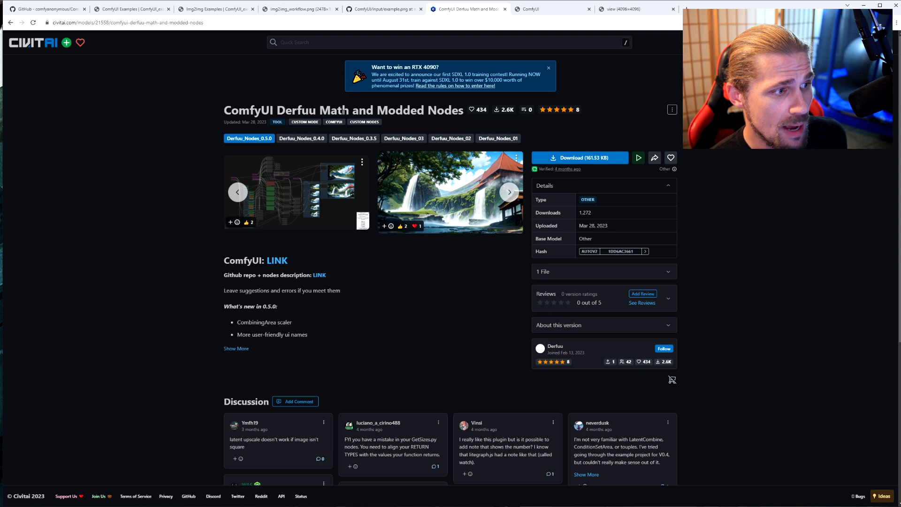
click(545, 10)
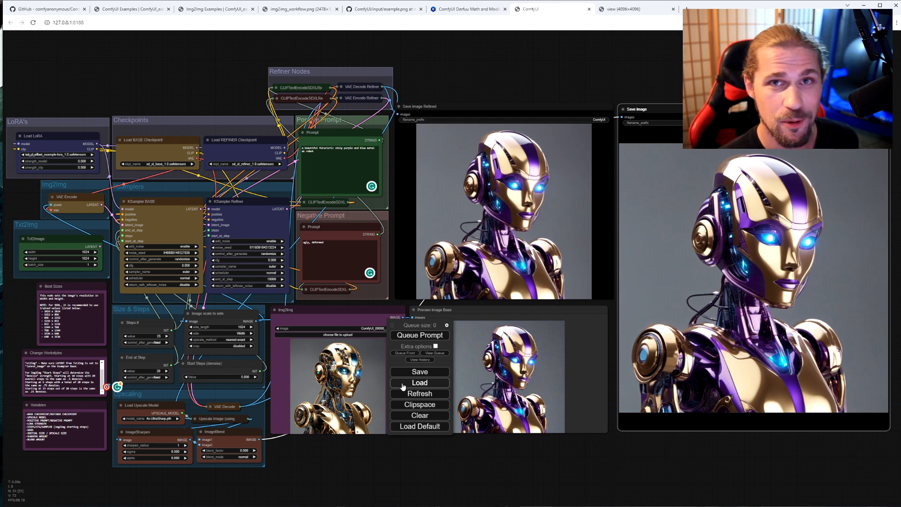
click(464, 9)
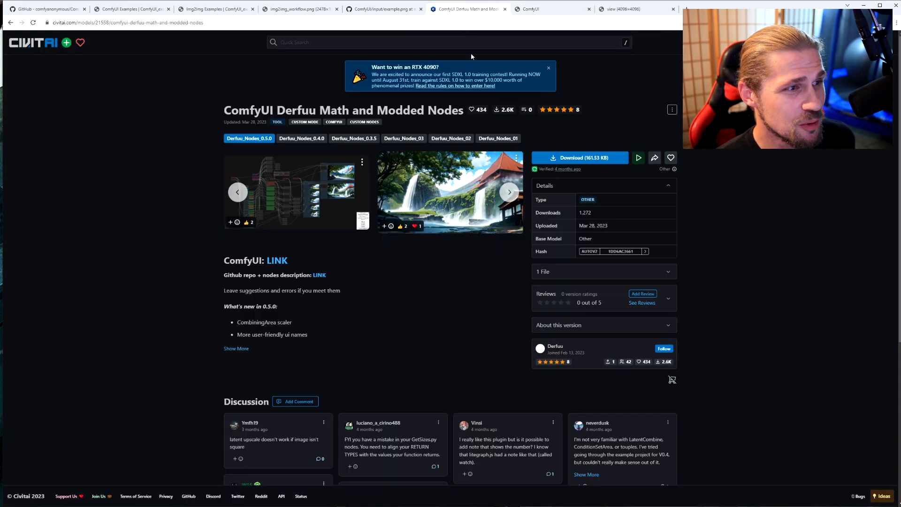
click(587, 163)
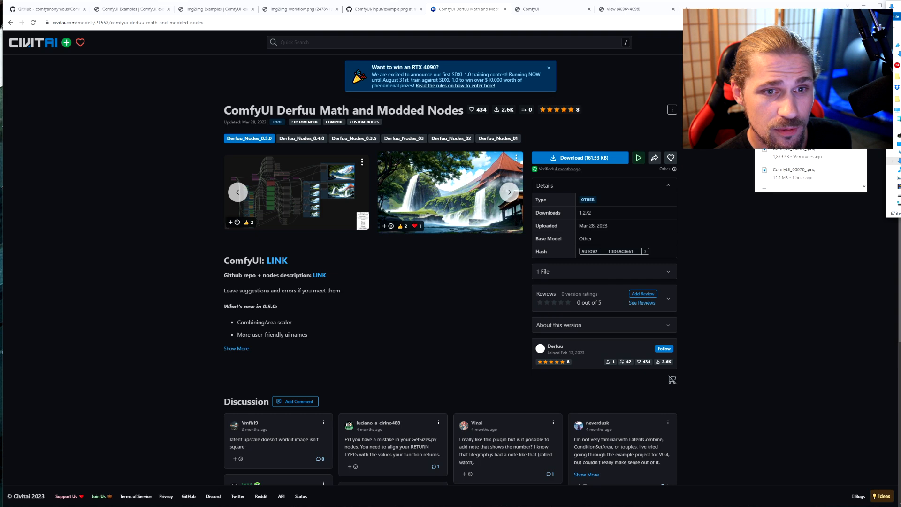
drag(900, 7, 483, 105)
double_click(499, 183)
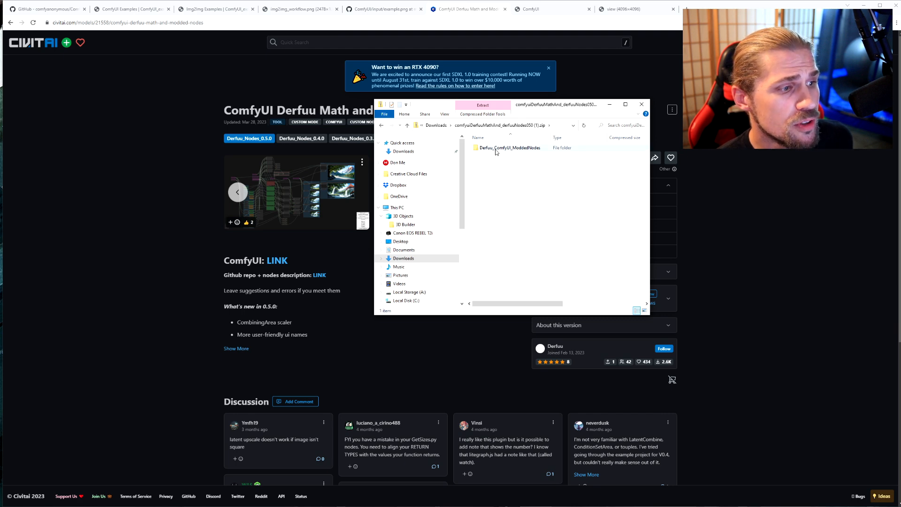
Open the custom_nodes folder inside ComfyUI_windows_portable\ComfyUI and place its window beside the opened Derfuu zip archive.
click(900, 237)
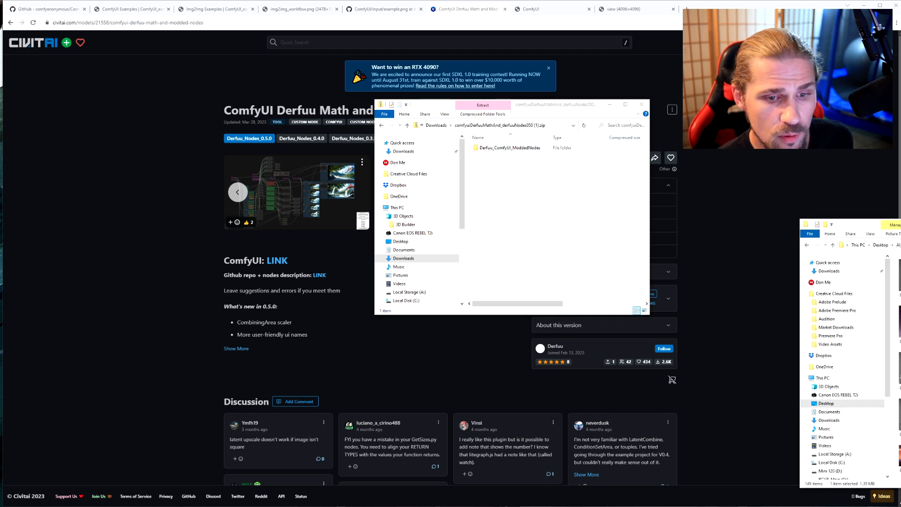
drag(883, 224, 451, 159)
double_click(760, 206)
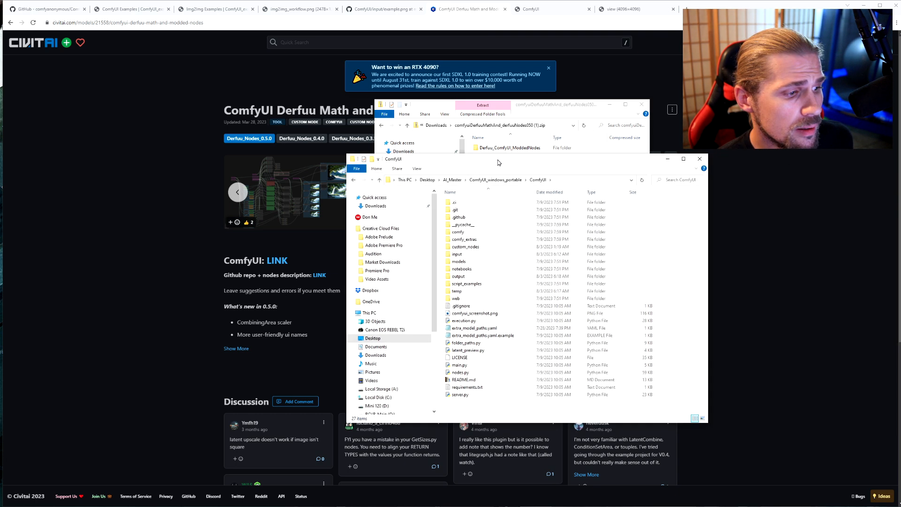
double_click(474, 246)
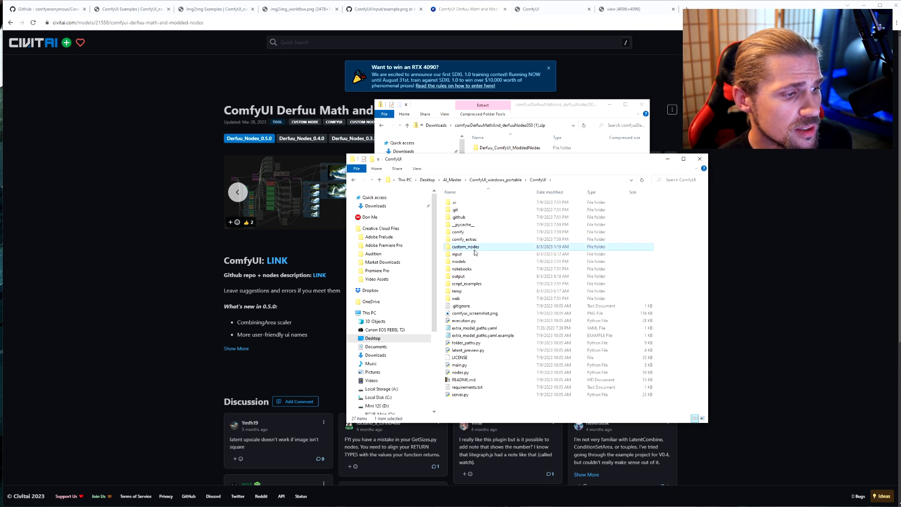
drag(504, 159, 454, 172)
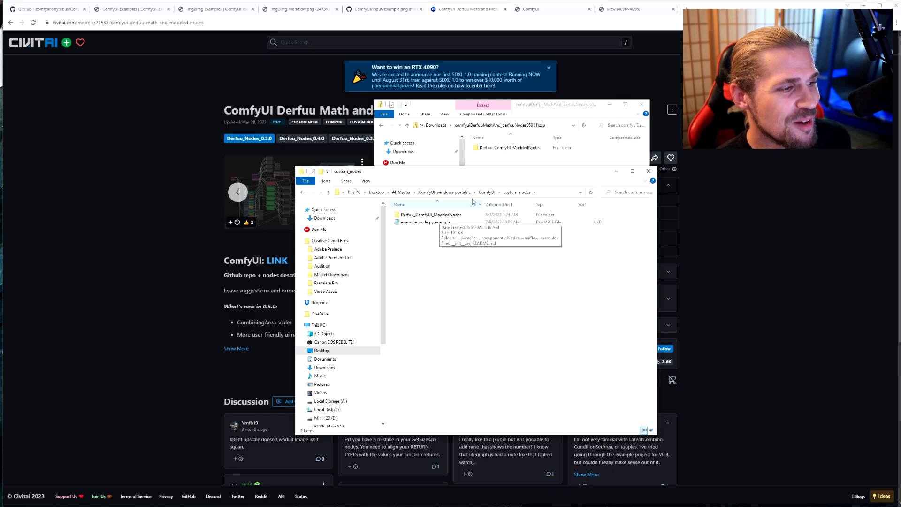
drag(502, 174, 653, 186)
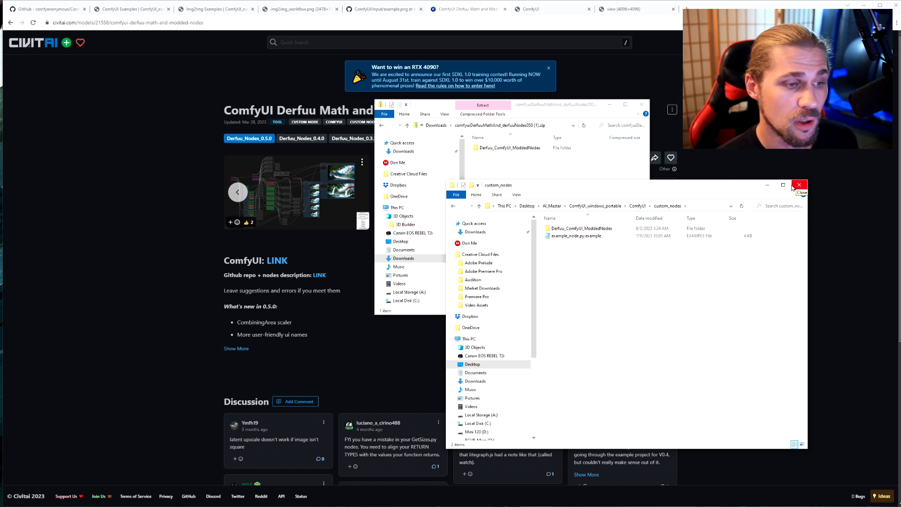
click(777, 156)
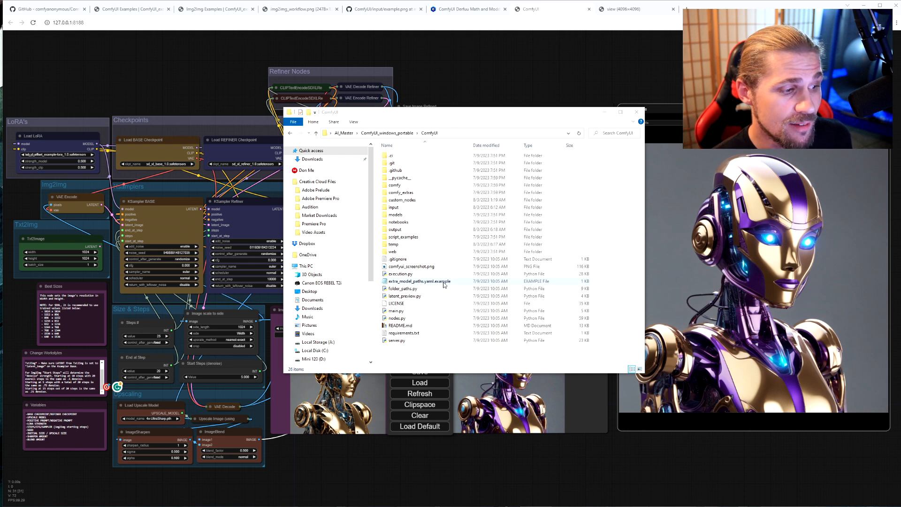
Move the ComfyUI folder window aside and examine the file list and README features on the ComfyUI GitHub page.
click(437, 118)
drag(532, 108, 856, 156)
click(137, 9)
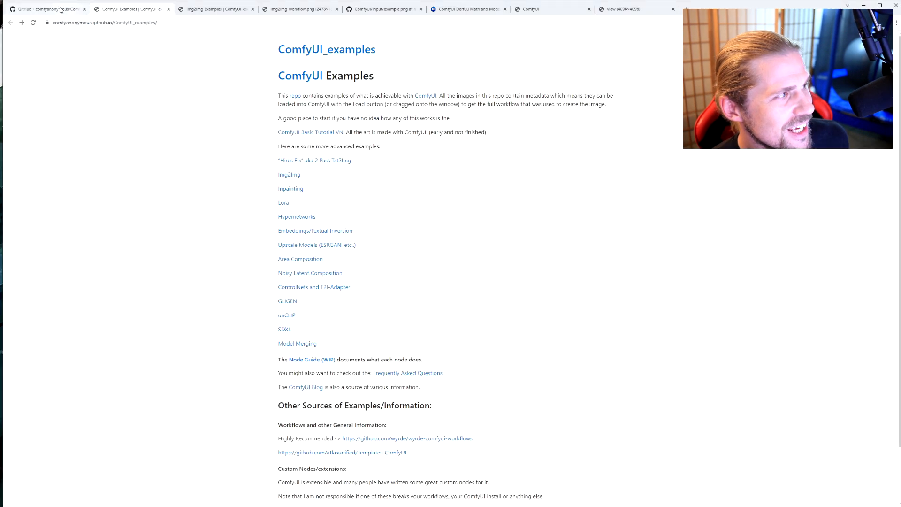
click(57, 9)
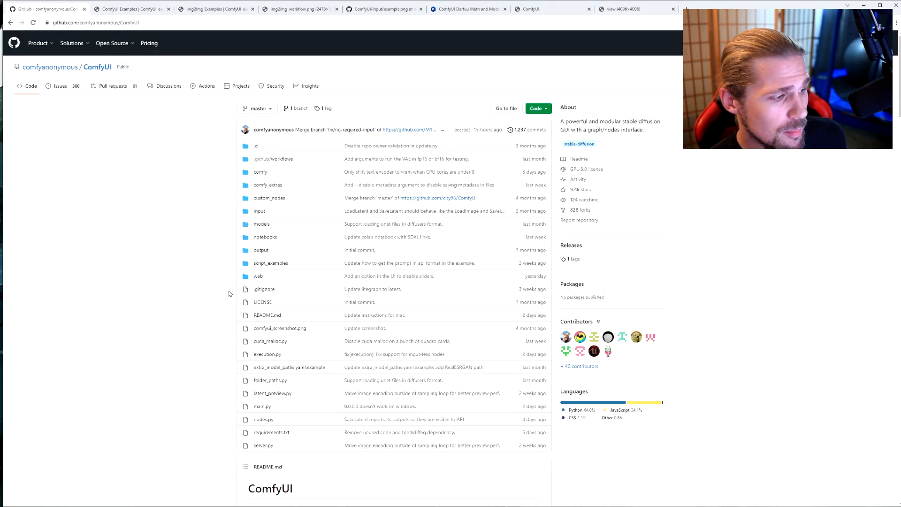
scroll(181, 346, down, 4)
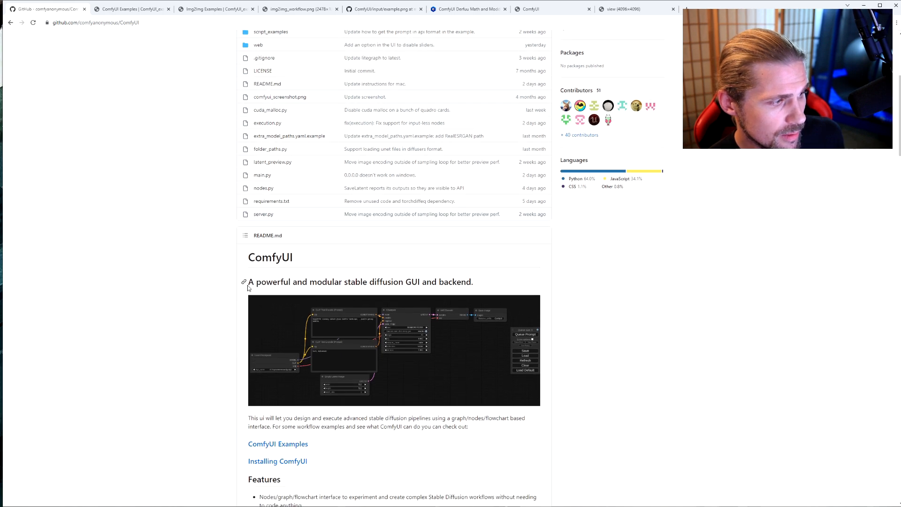
scroll(216, 282, down, 1)
scroll(216, 282, up, 2)
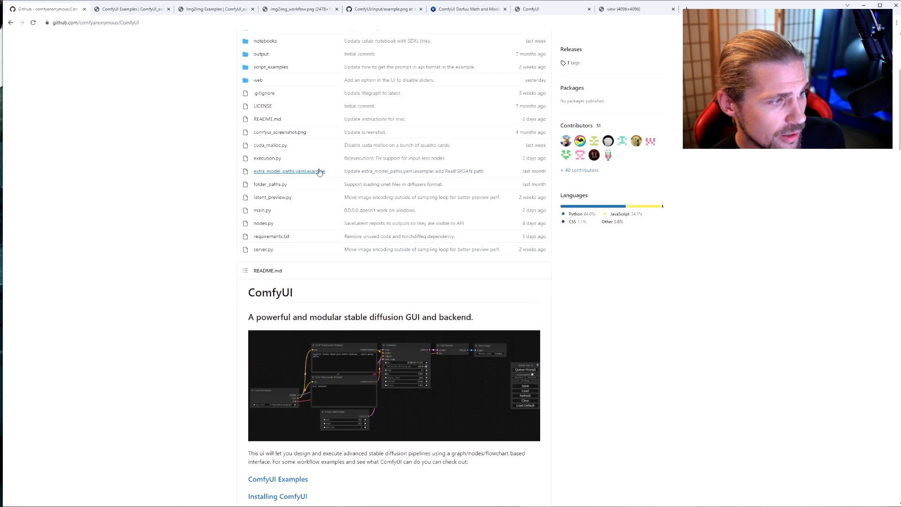
scroll(162, 326, down, 9)
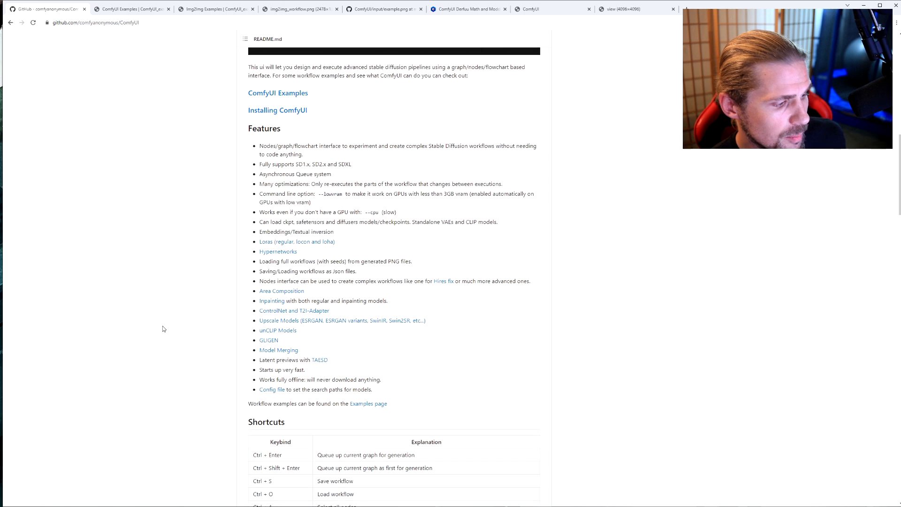
click(268, 347)
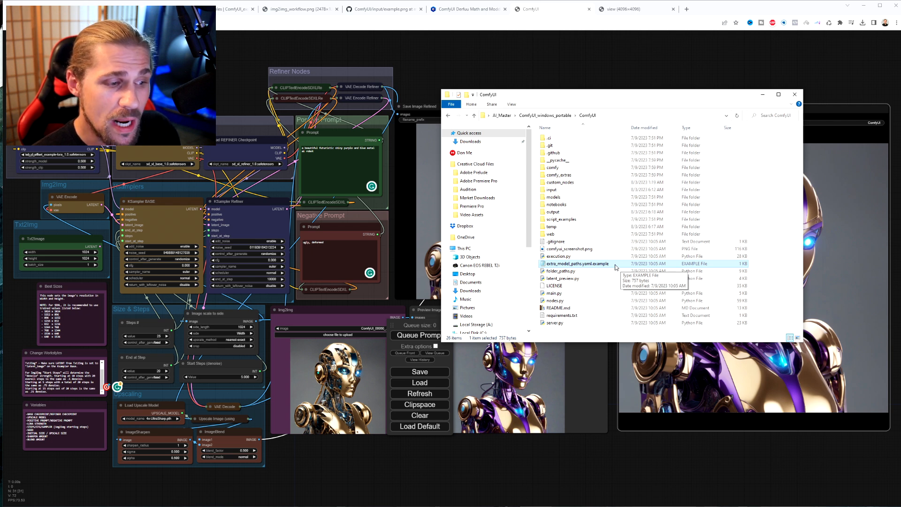
Open extra_model_paths.yaml.example from the ComfyUI folder in Notepad and place its window over the folder window.
right_click(616, 266)
click(654, 324)
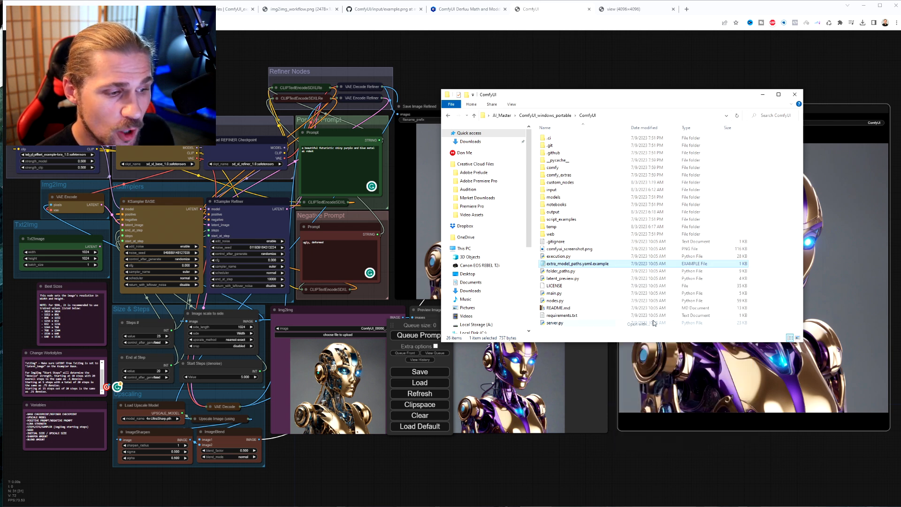
click(570, 151)
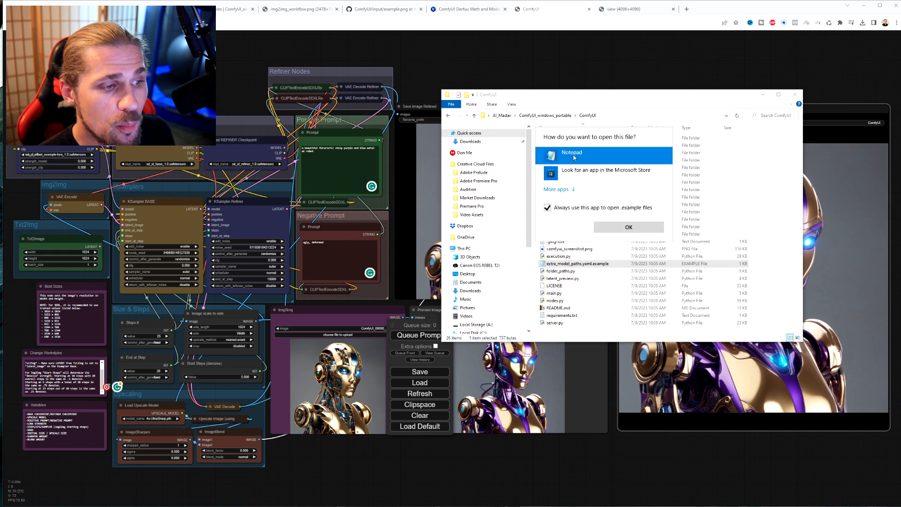
click(629, 227)
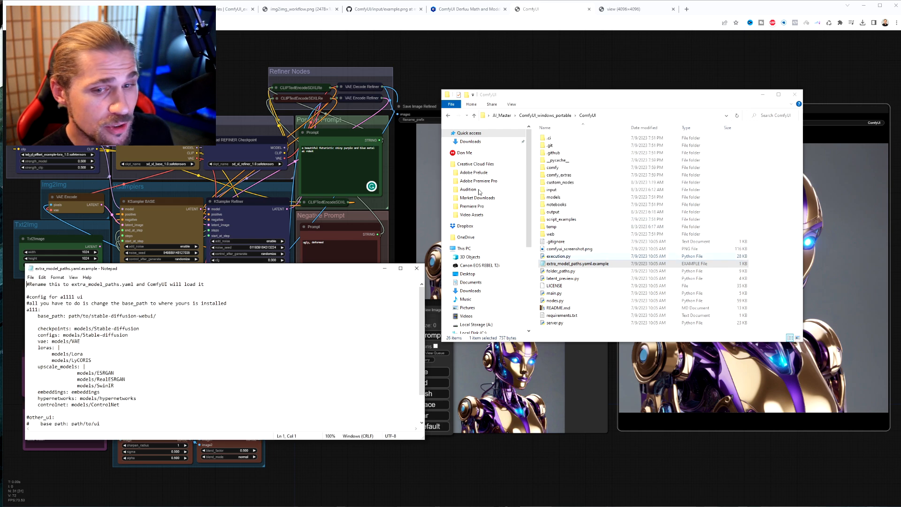
drag(310, 273, 709, 100)
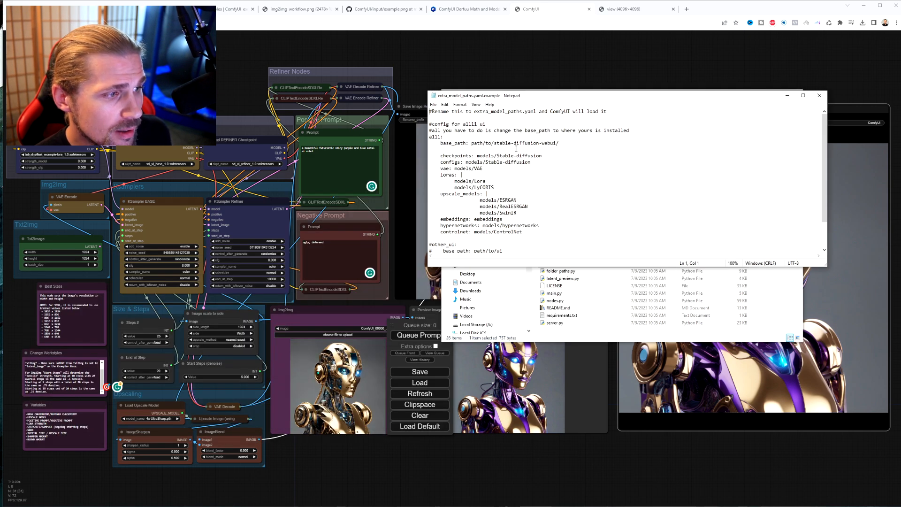
Select the placeholder path/to/stable-diffusion-webui/ on the base_path line and move the file's window aside to uncover the folder window.
drag(472, 143, 524, 138)
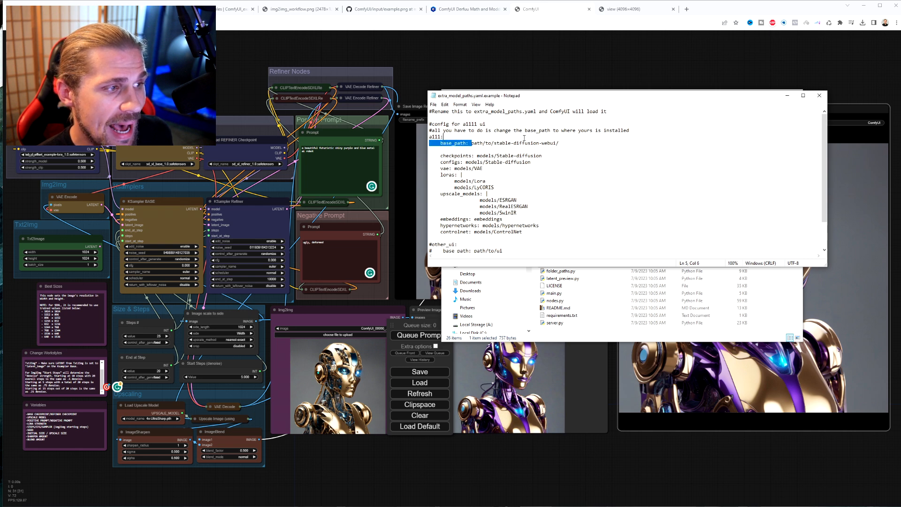
click(439, 136)
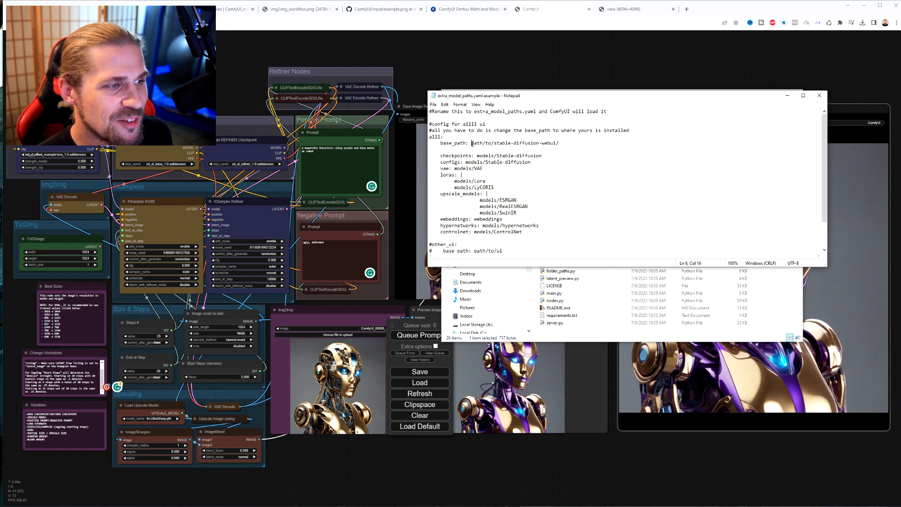
drag(472, 142, 559, 143)
drag(559, 99, 868, 107)
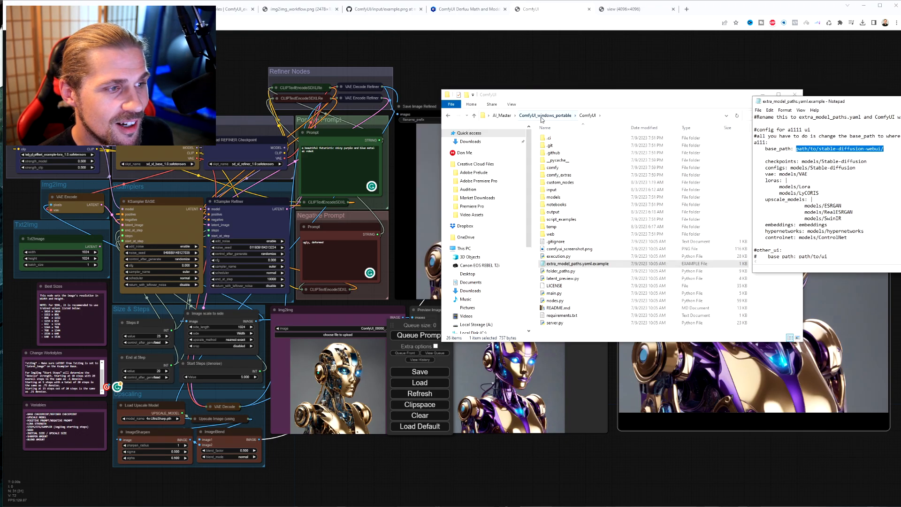
Go up to the AI_Master folder and copy the full path of its Stable_Diffusion folder.
click(502, 116)
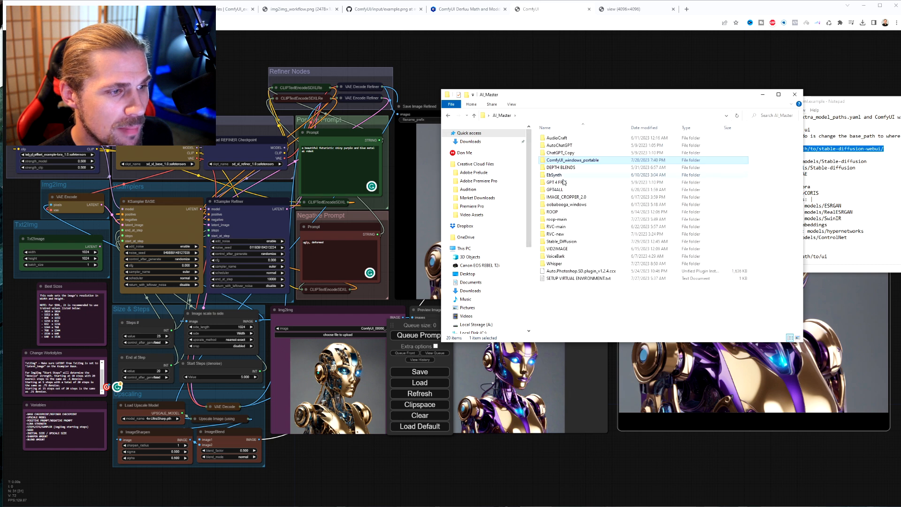
double_click(563, 241)
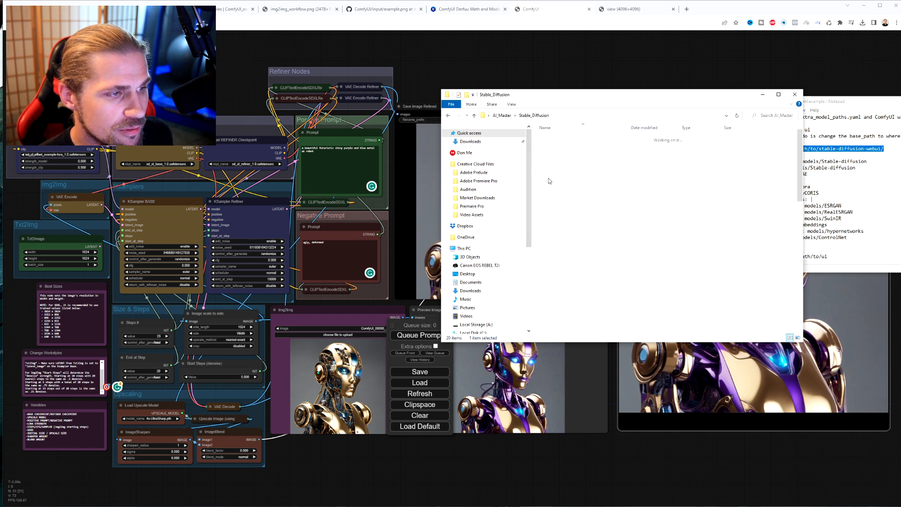
click(566, 118)
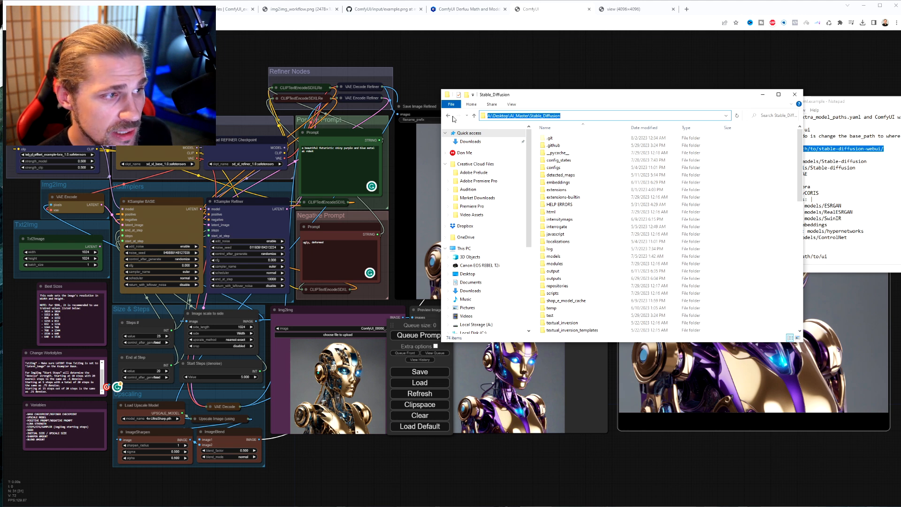
click(448, 117)
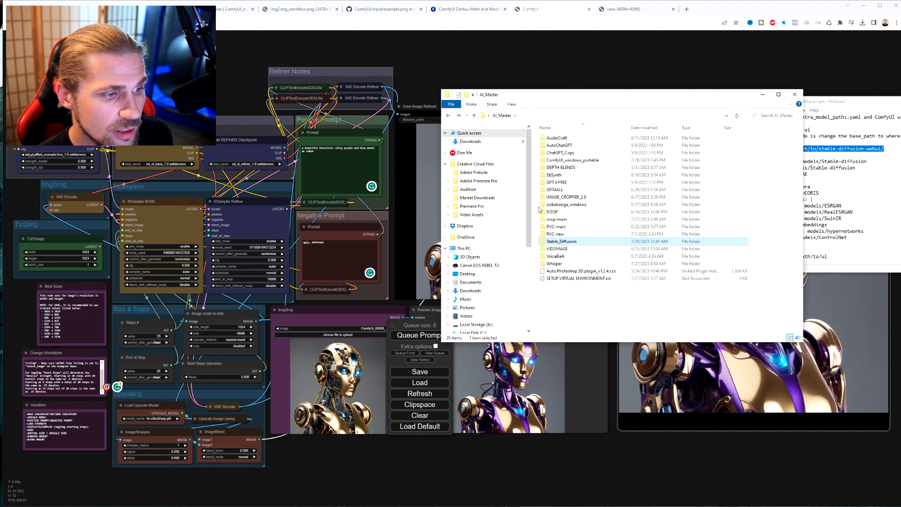
right_click(586, 242)
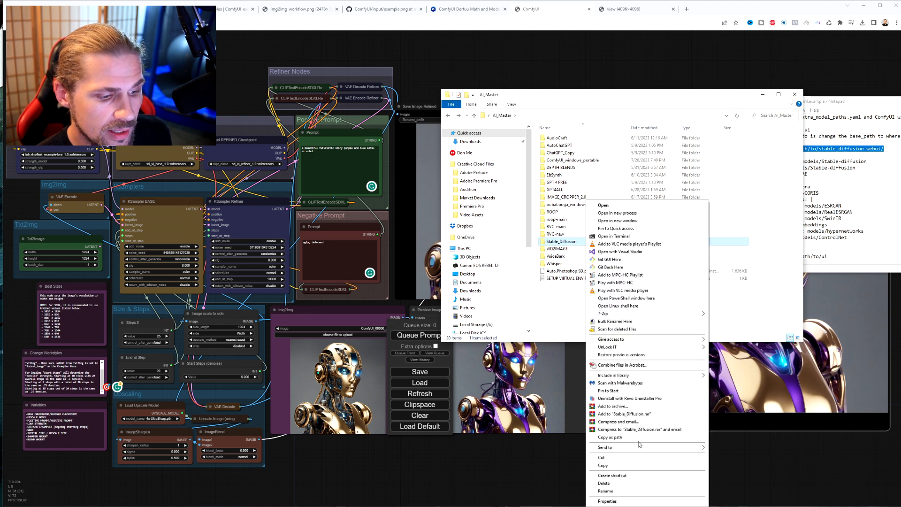
click(631, 437)
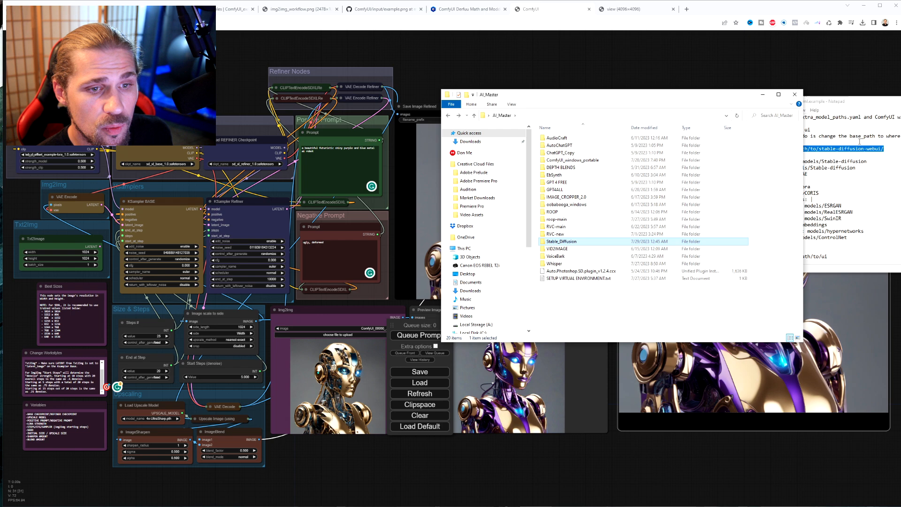
Replace the base_path value with A:\Desktop\AI_Master\Stable_Diffusion, without the surrounding quotation marks.
click(857, 104)
right_click(870, 153)
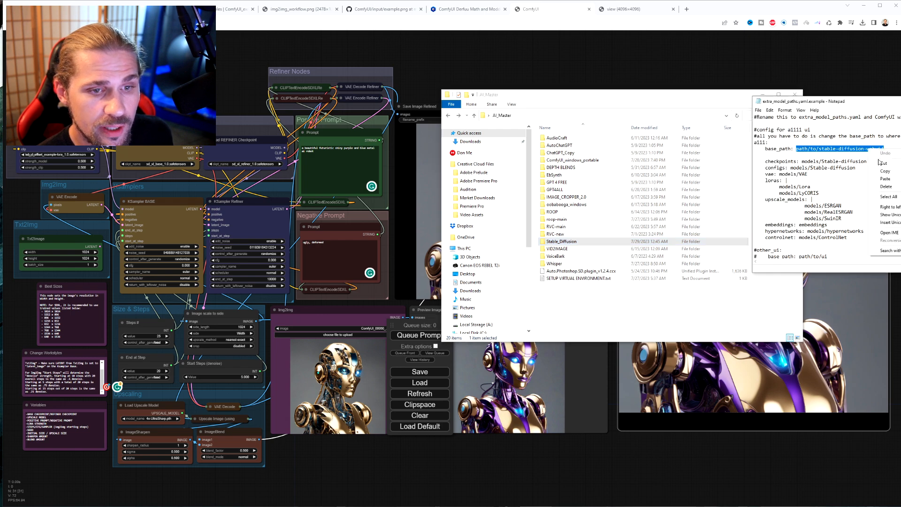
click(885, 184)
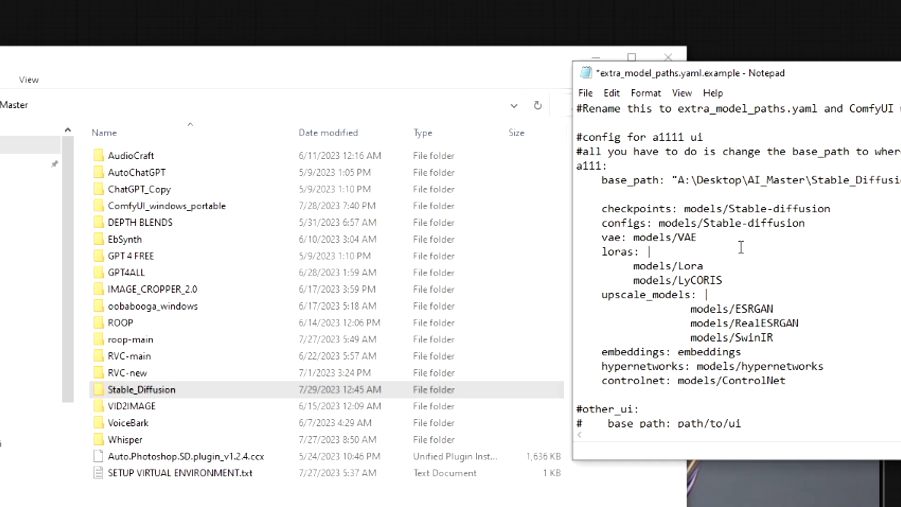
key(BackSpace)
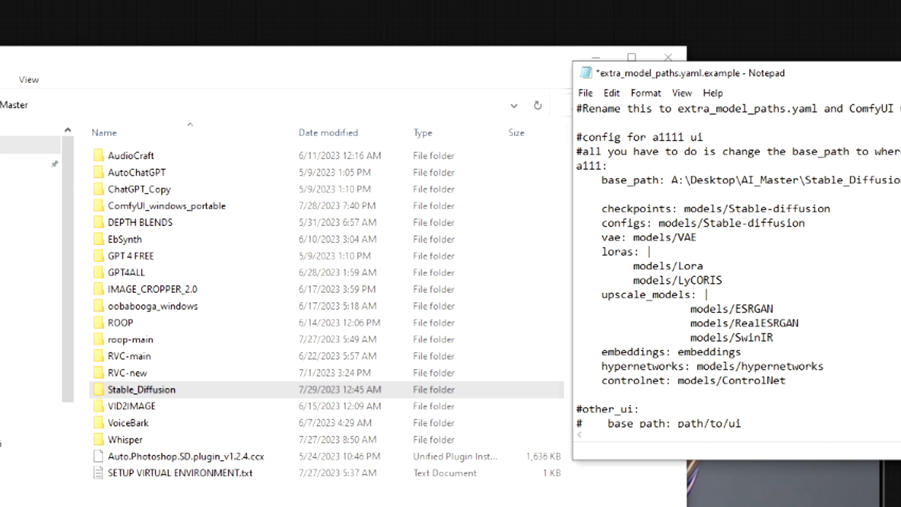
key(shift+Up)
key(shift+Down)
Save extra_model_paths.yaml.example, then close it and the ComfyUI folder window.
click(587, 94)
click(614, 164)
drag(845, 73, 554, 64)
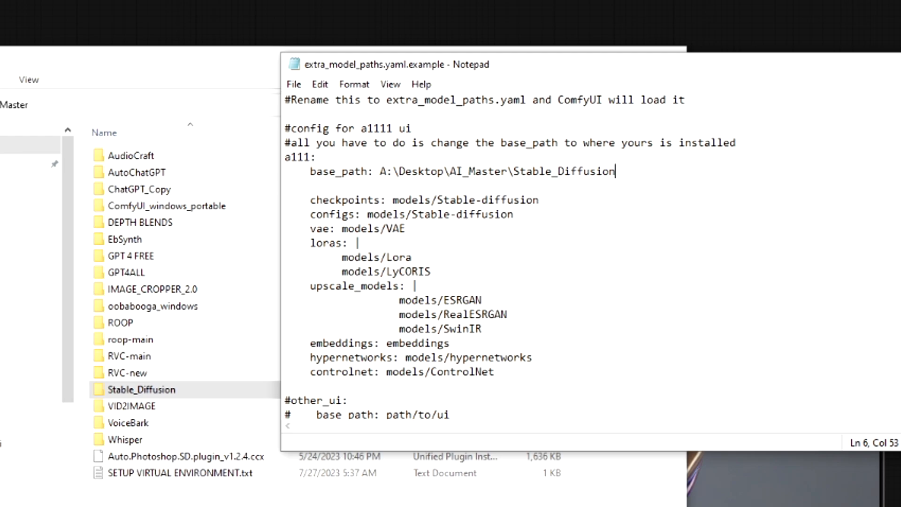
key(alt+F4)
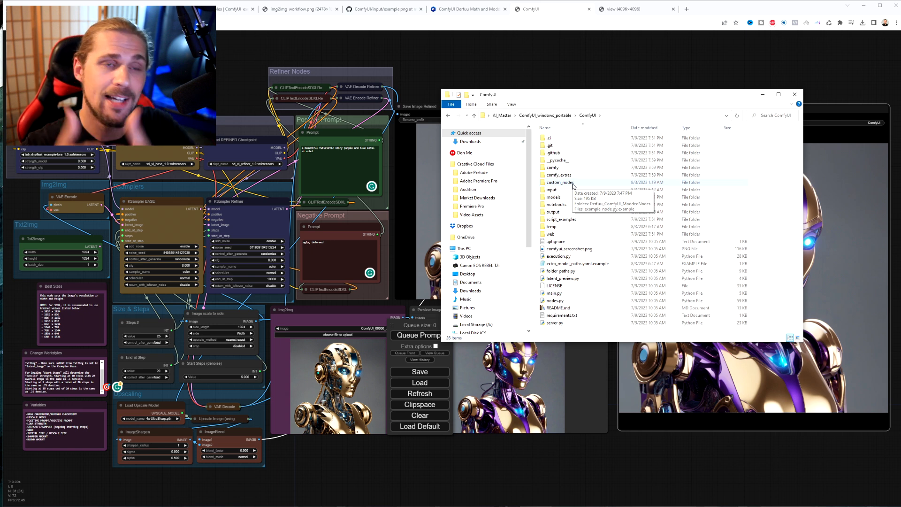
click(792, 98)
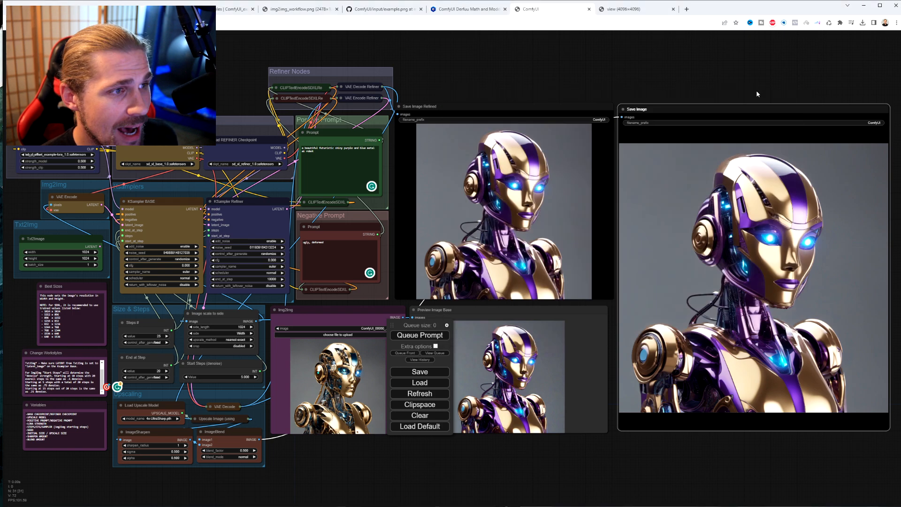
Revisit the Derfuu Math and Modded Nodes page on Civitai, then return to ComfyUI and clear the current workflow.
click(463, 13)
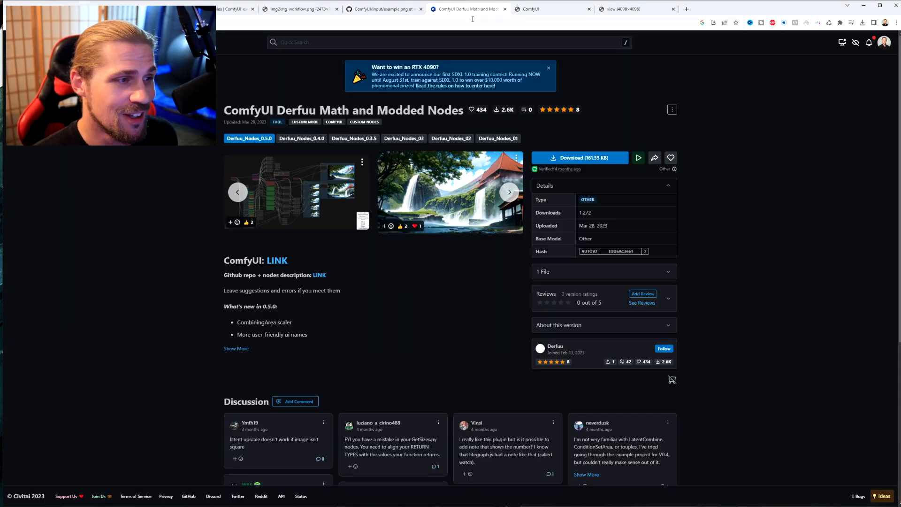
click(575, 12)
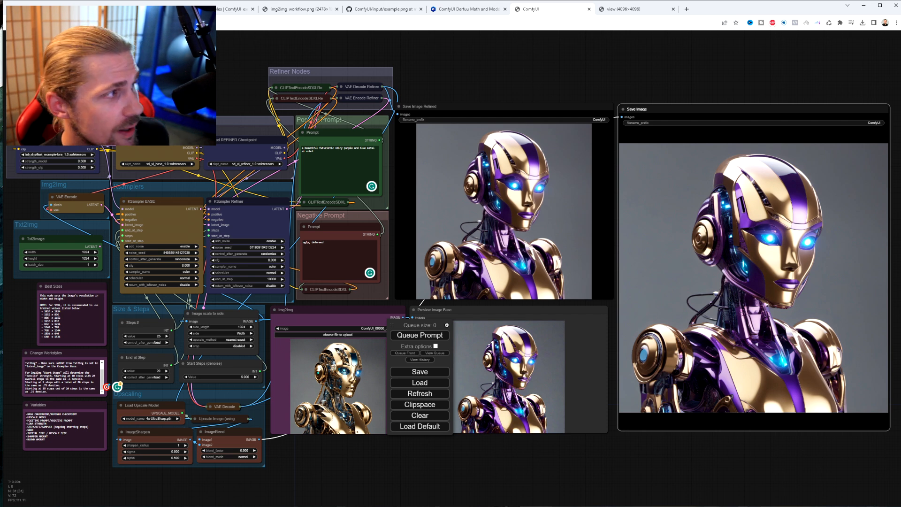
right_click(224, 83)
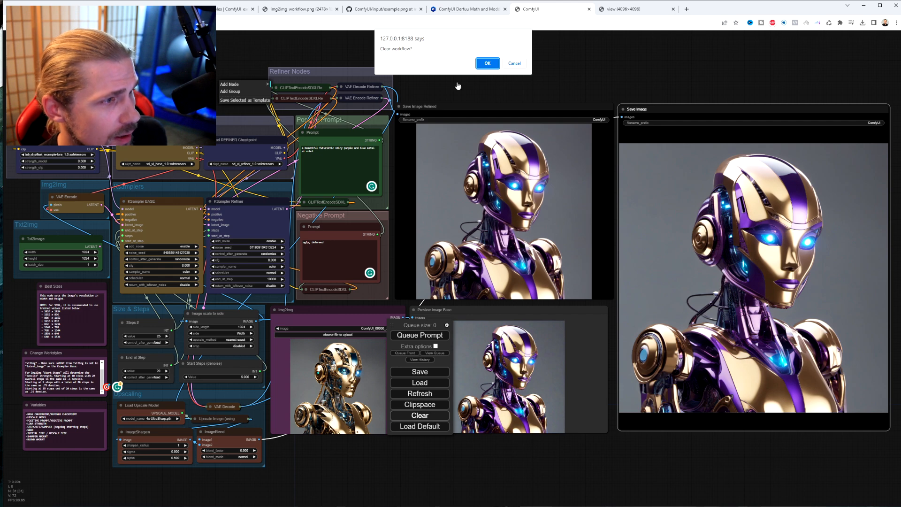
key(Return)
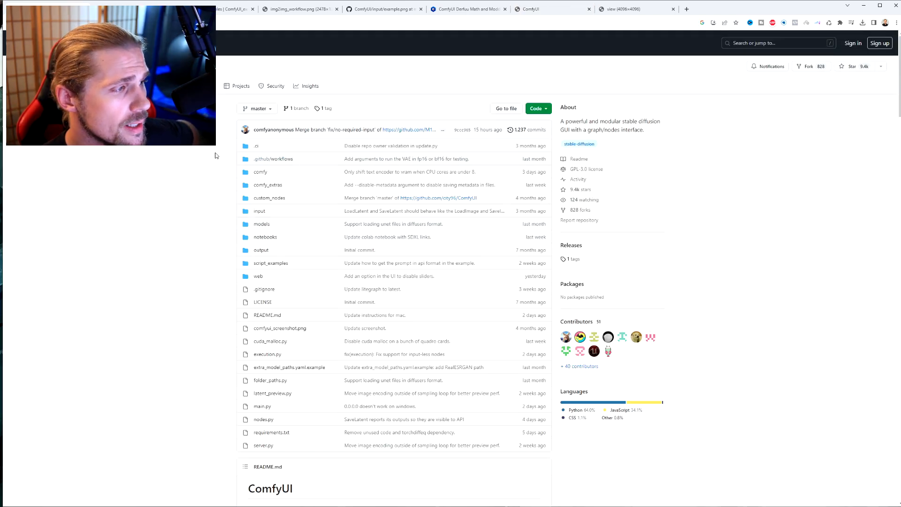
Open the ComfyUI Basic Tutorial VN from the ComfyUI Examples page linked in the GitHub README.
scroll(181, 260, down, 9)
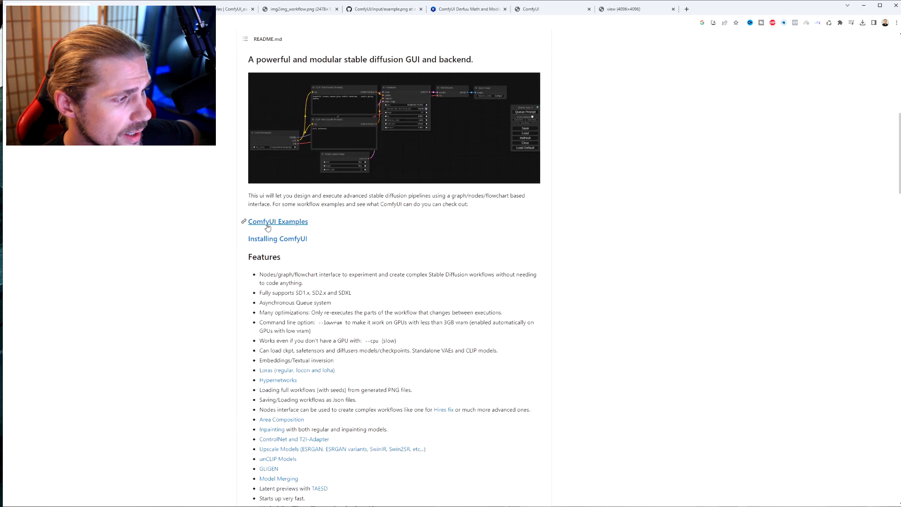
click(278, 222)
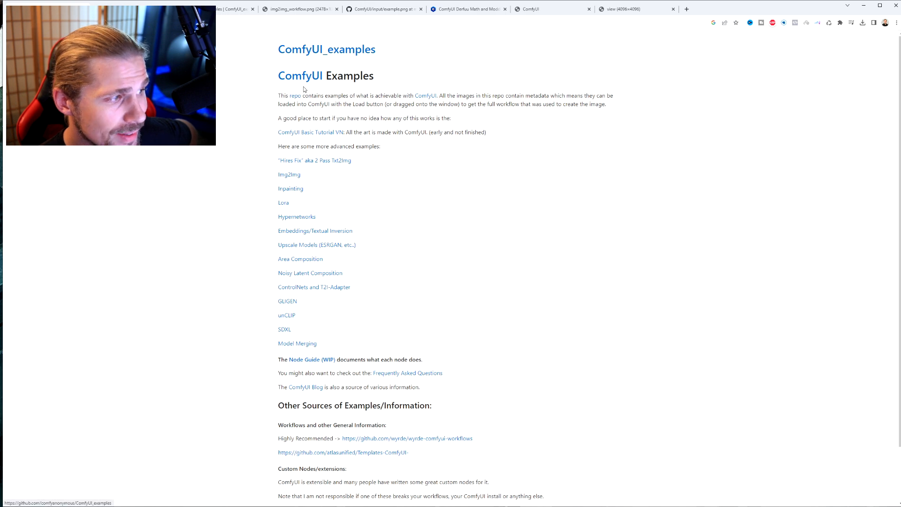
click(304, 137)
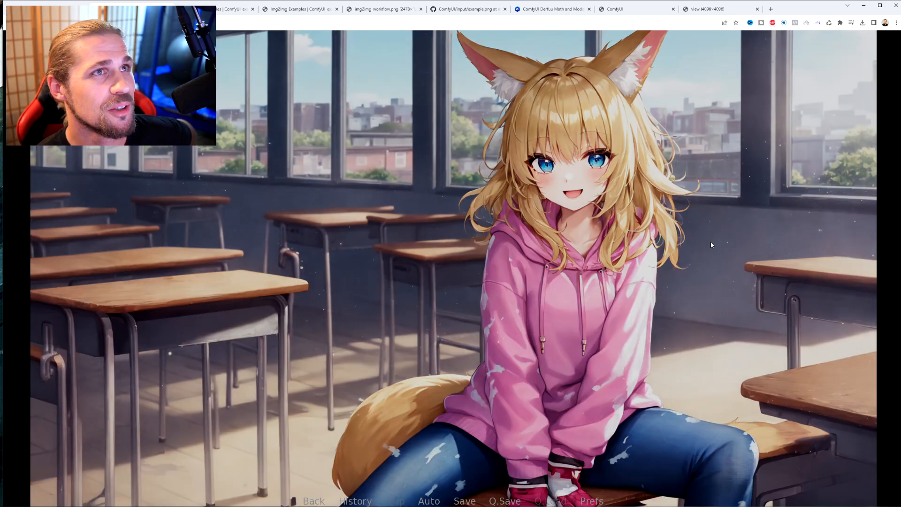
Advance through the tutorial's dialogue on checkpoint files and the text encoder to the end of the basic text-to-image workflow overview.
click(712, 241)
click(715, 237)
click(716, 236)
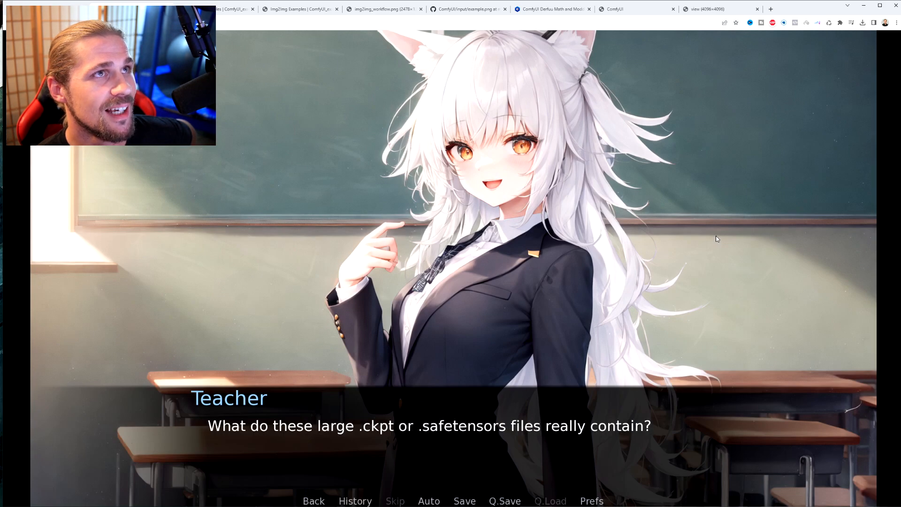
click(717, 236)
click(708, 234)
click(708, 234)
click(708, 233)
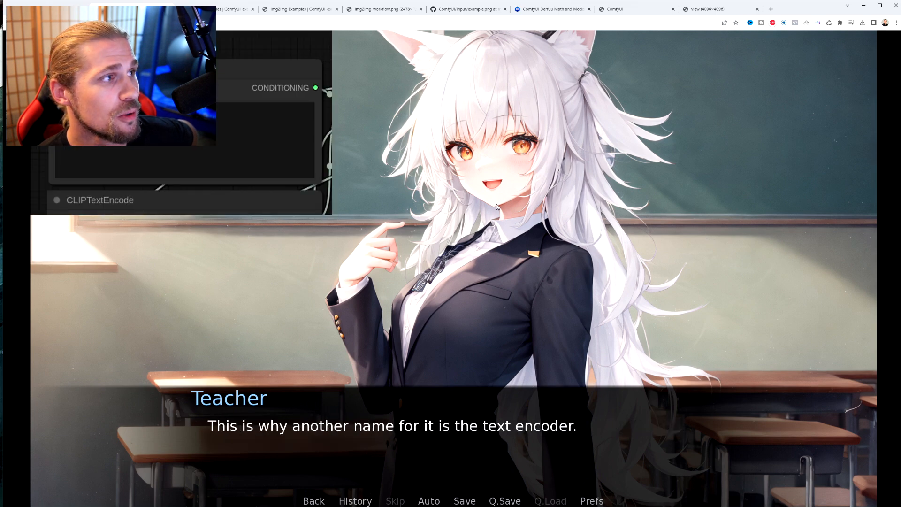
click(463, 115)
click(462, 115)
click(463, 115)
click(463, 115)
click(462, 115)
click(462, 114)
click(463, 114)
click(463, 114)
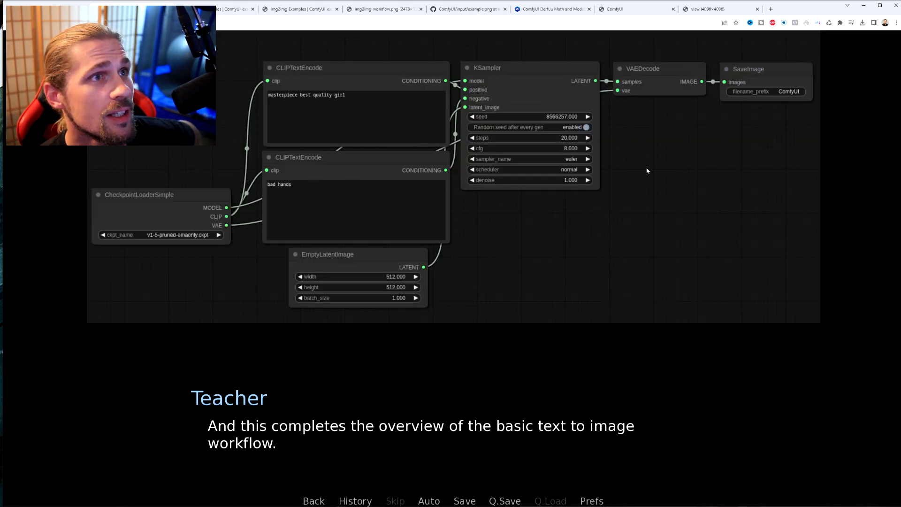
Leave the basic tutorial and review the Img2Img examples page, its full-size workflow image and the example.png source on GitHub.
click(833, 209)
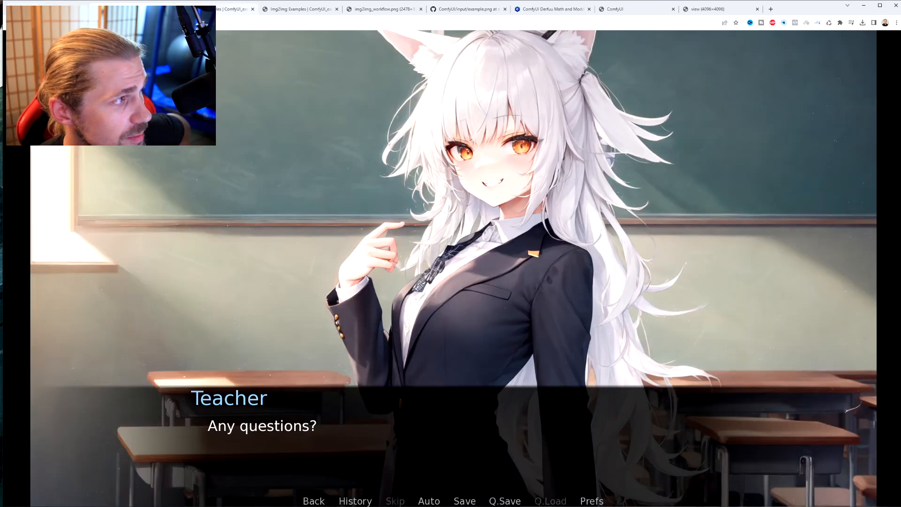
click(169, 9)
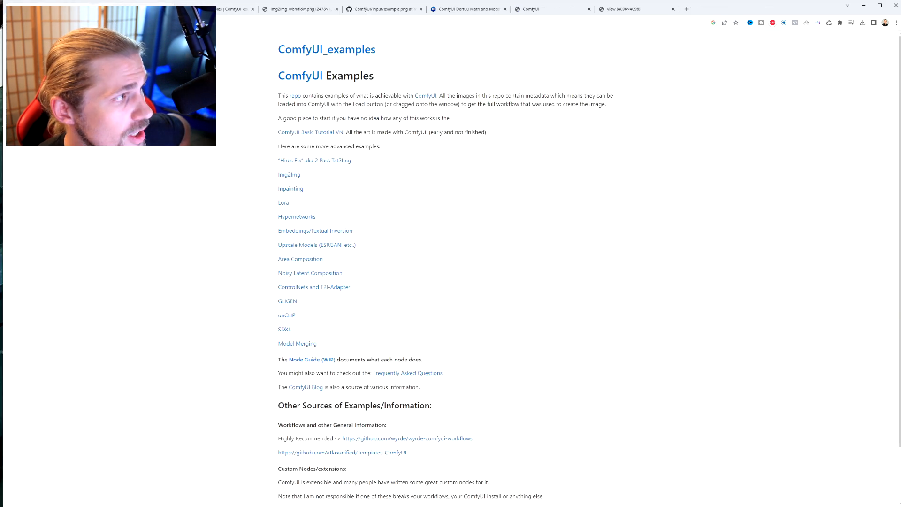
click(290, 175)
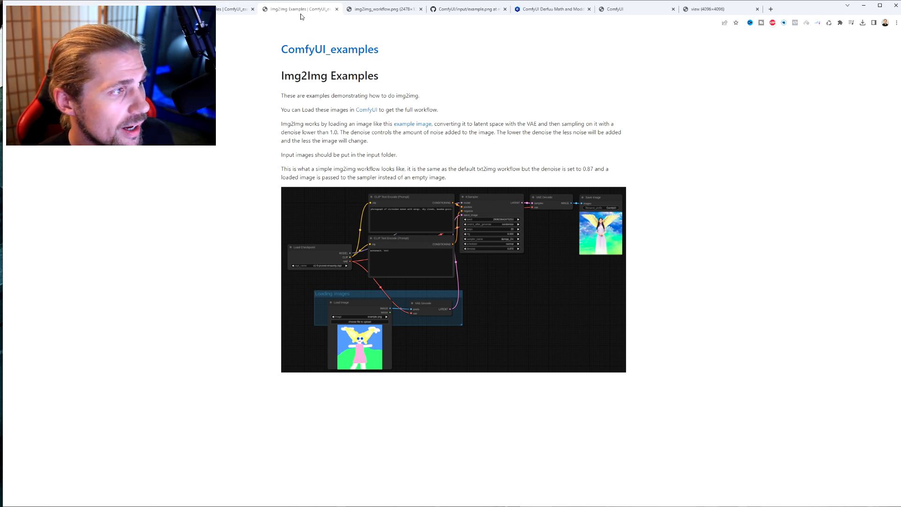
click(373, 9)
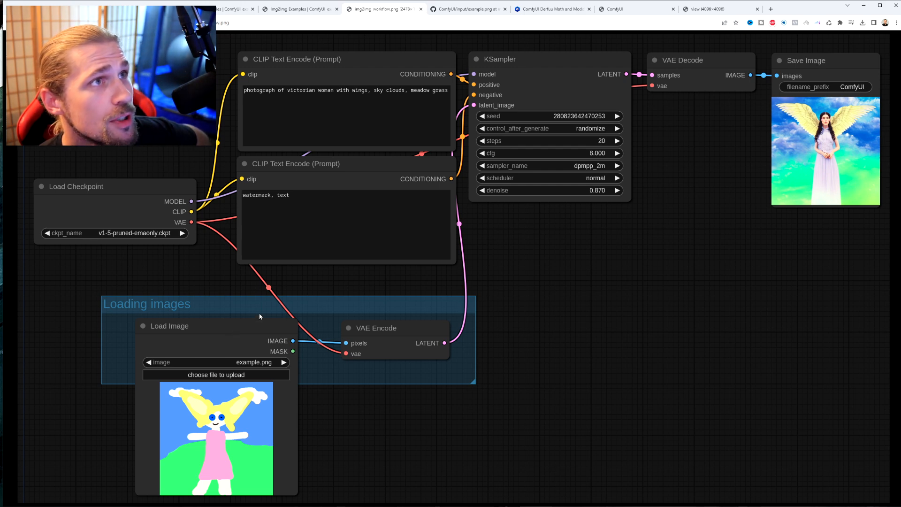
click(479, 10)
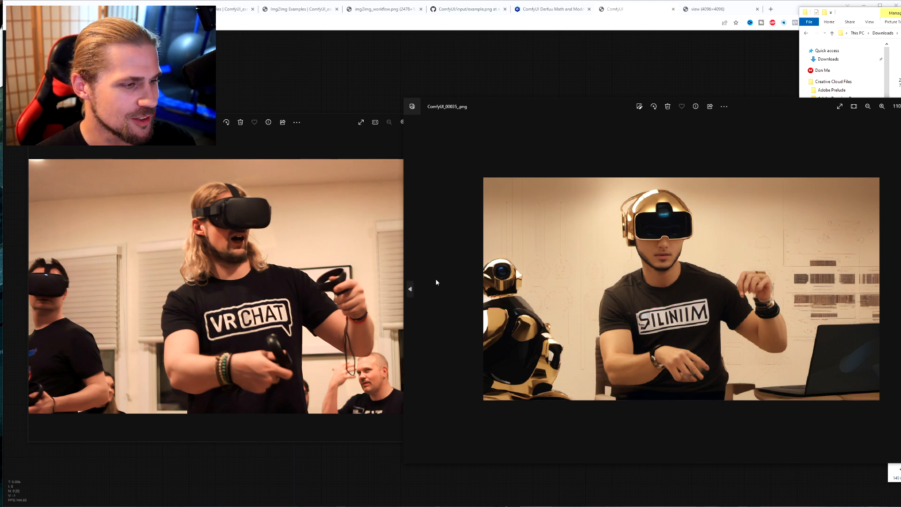
Compare the generated image variations, starting from ComfyUI_00035_.png, with the original VR headset photo.
click(410, 288)
key(Right)
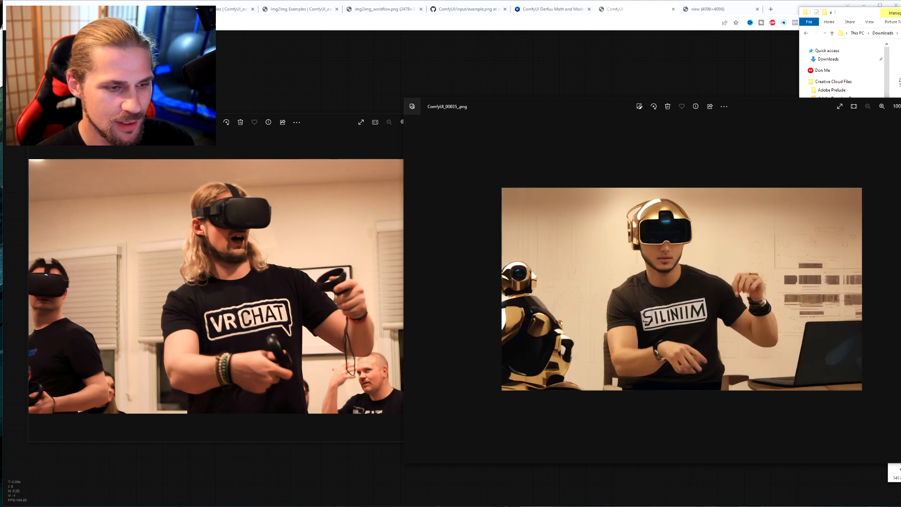
key(Right)
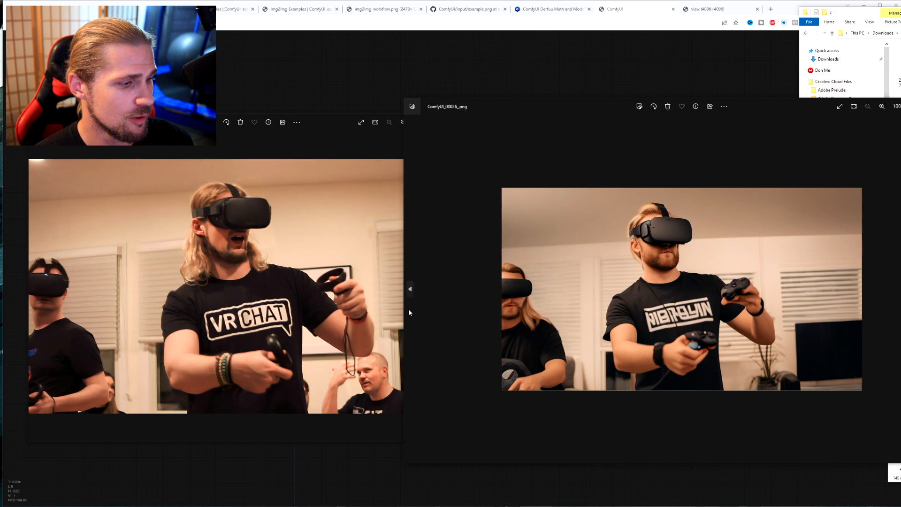
key(Left)
key(Right)
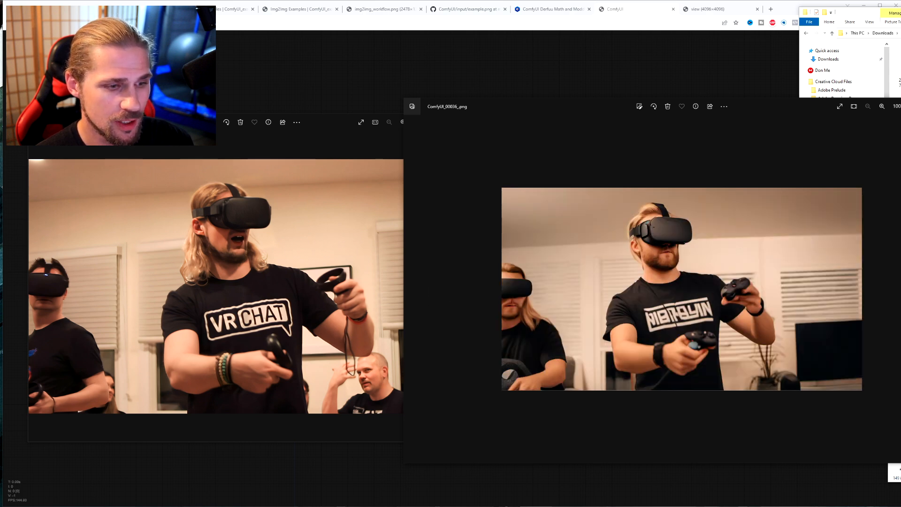
key(Right)
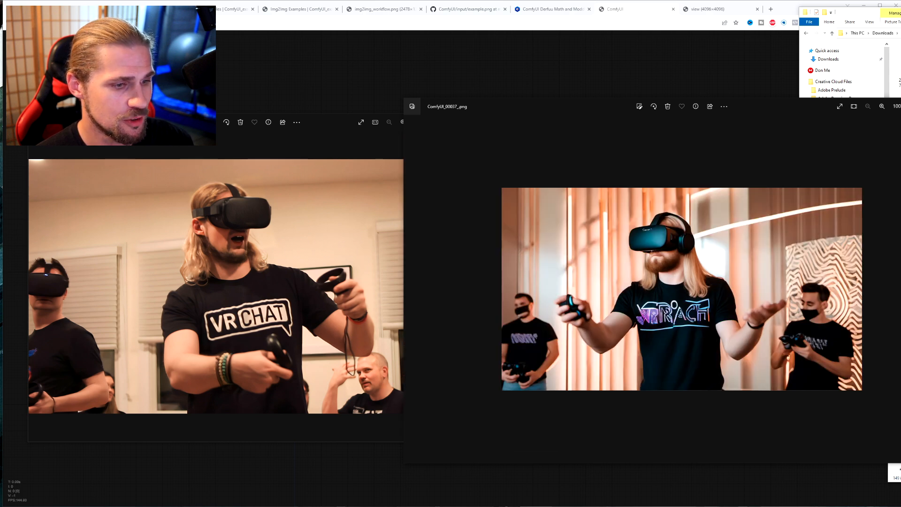
key(Right)
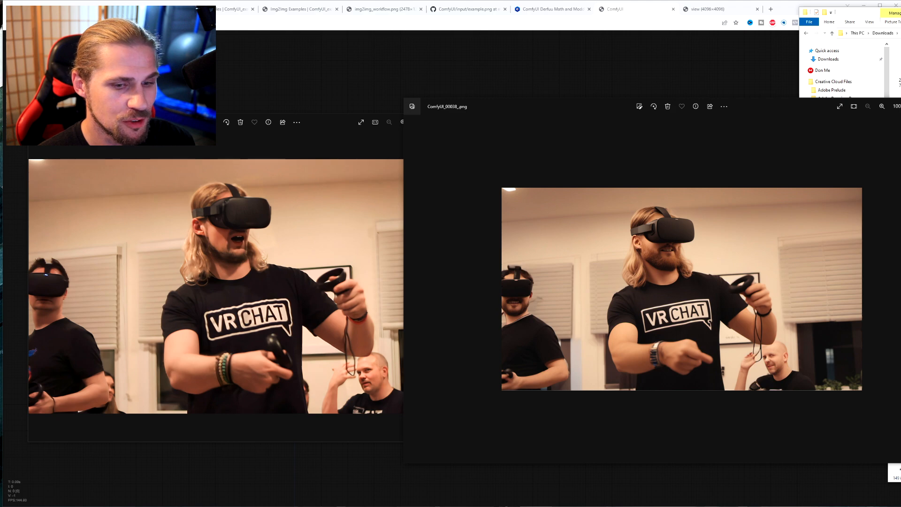
key(Right)
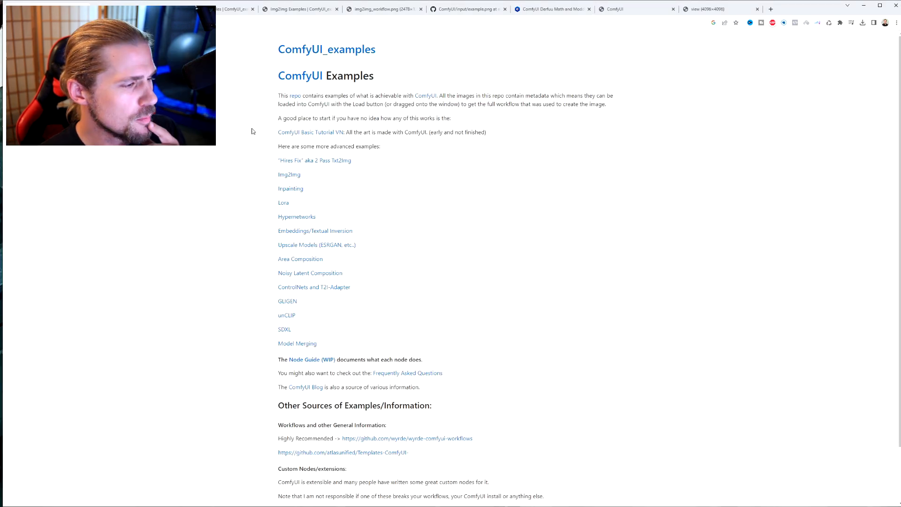
Open the SDXL examples page and review its resolution advice and downloadable base-with-refiner workflow images.
scroll(257, 236, down, 1)
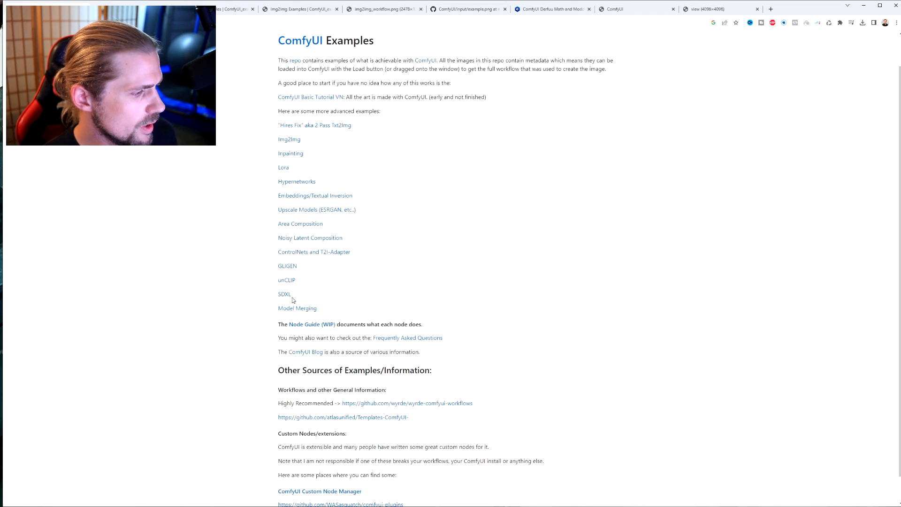
click(284, 295)
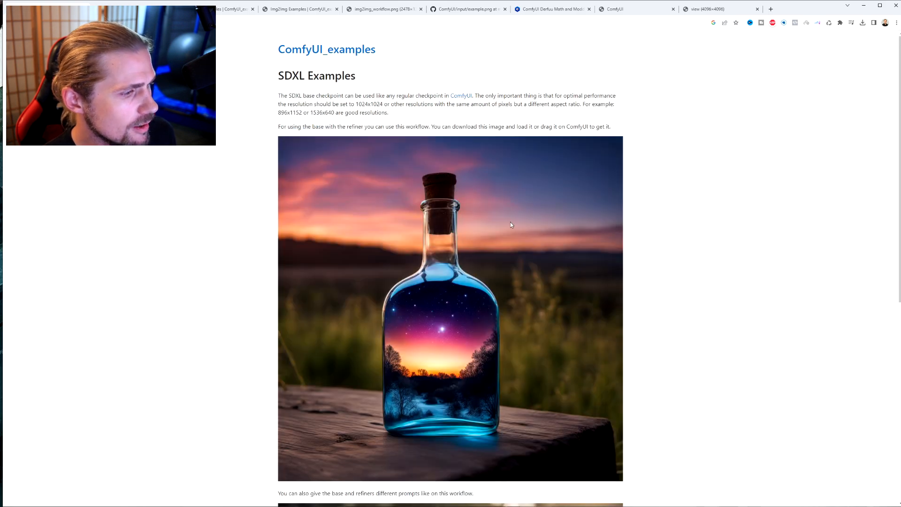
scroll(511, 224, down, 7)
scroll(449, 255, up, 7)
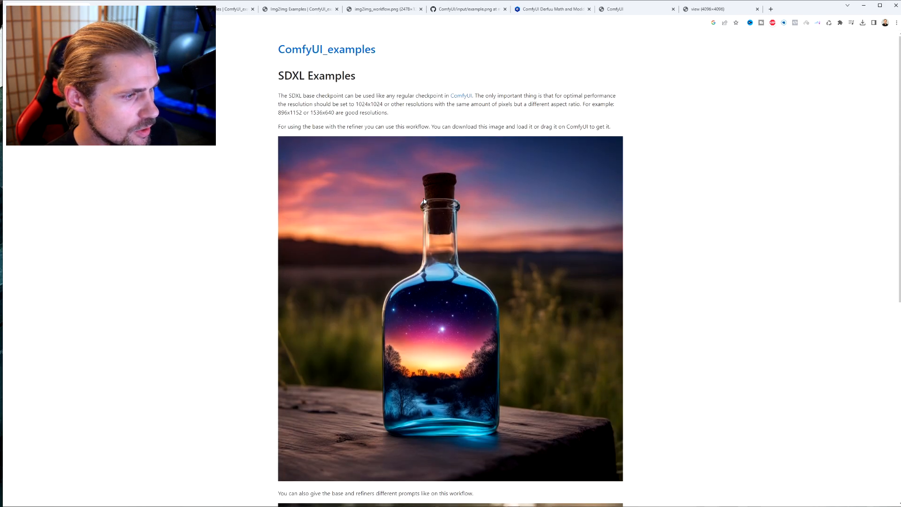
scroll(437, 193, down, 2)
scroll(477, 241, down, 3)
scroll(484, 241, up, 5)
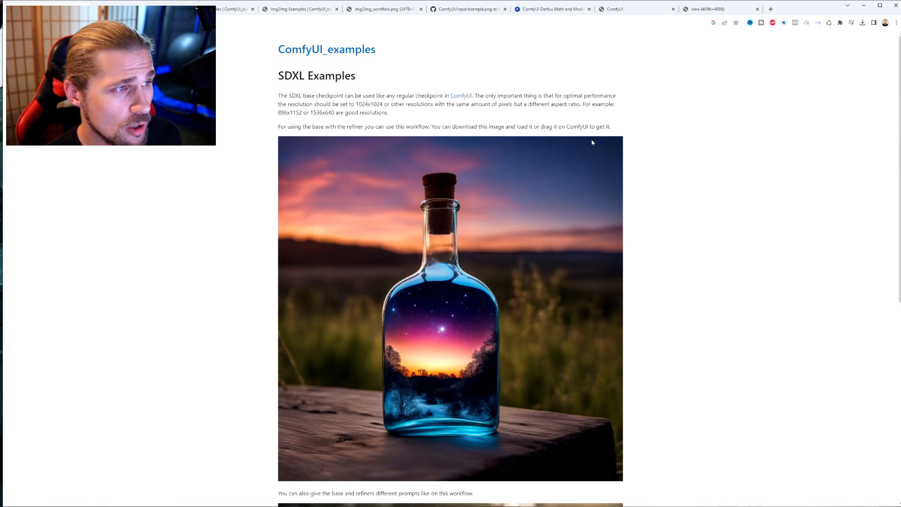
Load the SDXL base-and-refiner workflow into ComfyUI and examine its separate base and refiner prompts, KSamplers, latent image and VAE decoder.
click(615, 9)
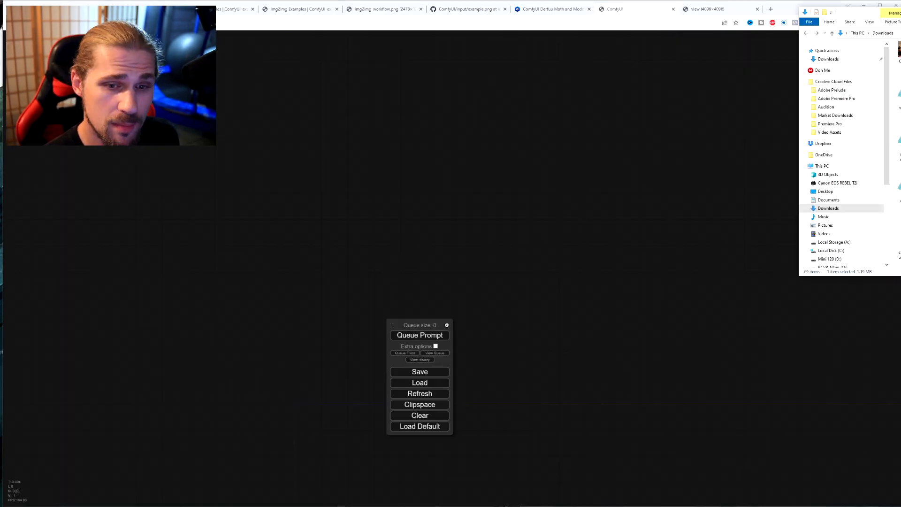
drag(899, 61, 405, 163)
scroll(645, 228, down, 4)
drag(662, 224, 468, 57)
drag(624, 297, 661, 315)
scroll(533, 244, up, 5)
drag(555, 145, 598, 152)
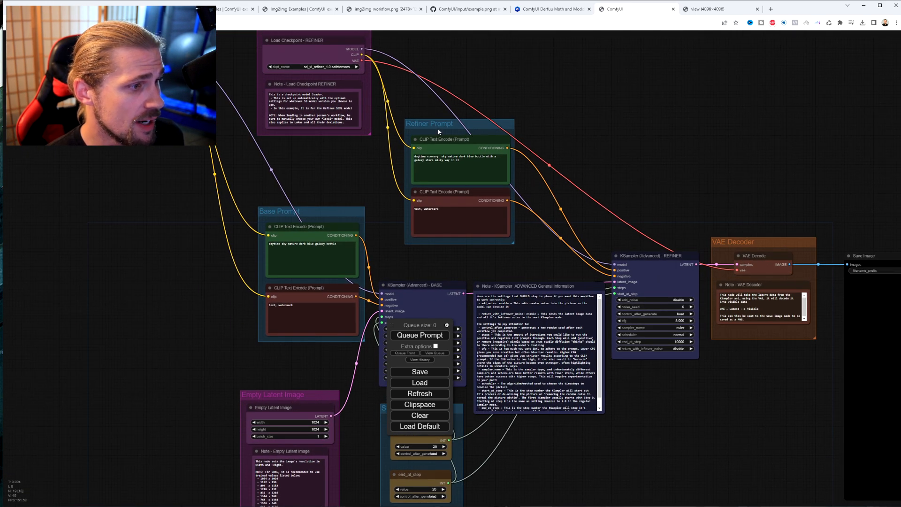
drag(542, 147, 562, 145)
drag(301, 196, 317, 192)
drag(599, 161, 452, 26)
drag(516, 267, 468, 258)
drag(253, 256, 351, 363)
drag(267, 279, 328, 327)
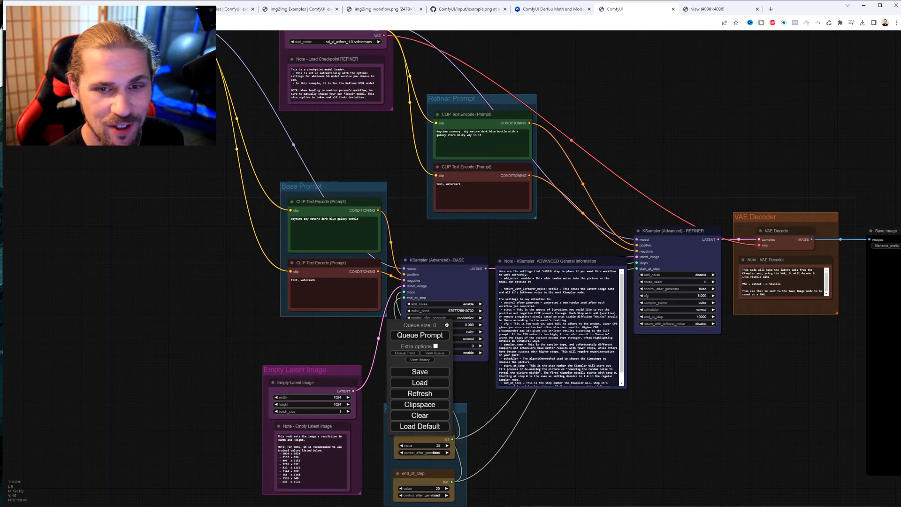
Load the SDXL workflow variant whose shared Text Prompts group feeds both base and refiner, and examine its full layout.
drag(667, 506, 629, 132)
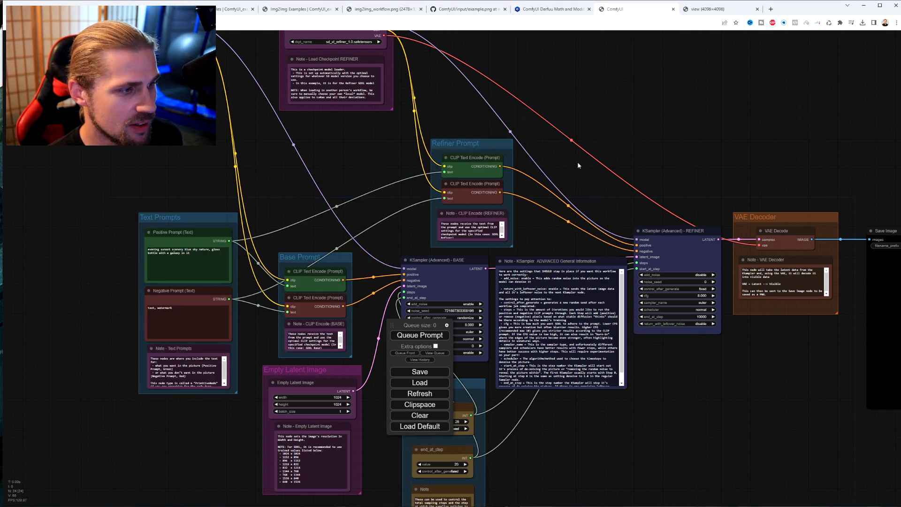
drag(563, 198, 536, 113)
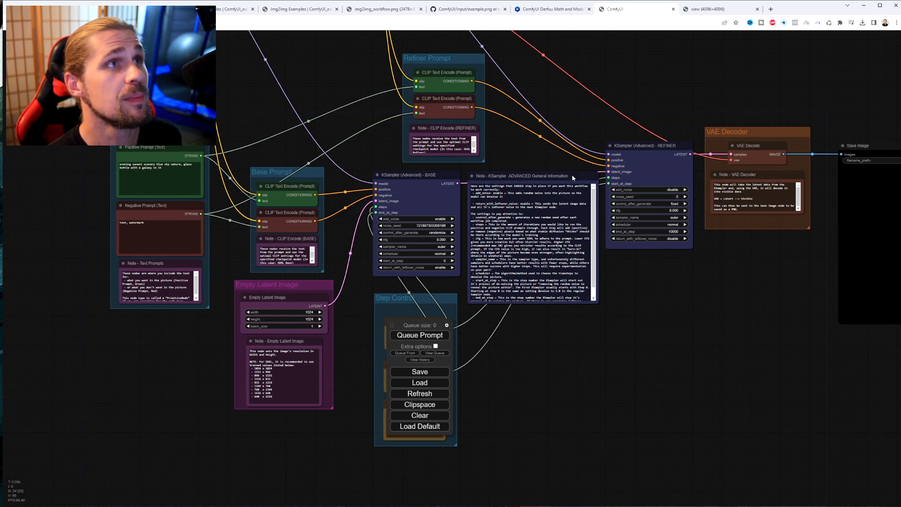
scroll(573, 177, down, 5)
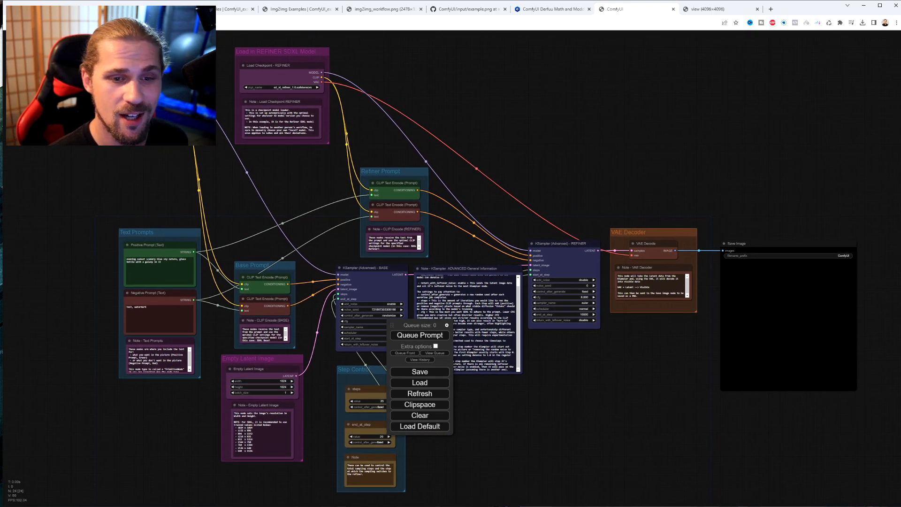
Load the simple SDXL image-to-image workflow with the robot image and reposition the queue menu clear of its prompt nodes.
drag(872, 213, 526, 160)
drag(551, 189, 718, 91)
drag(393, 326, 197, 254)
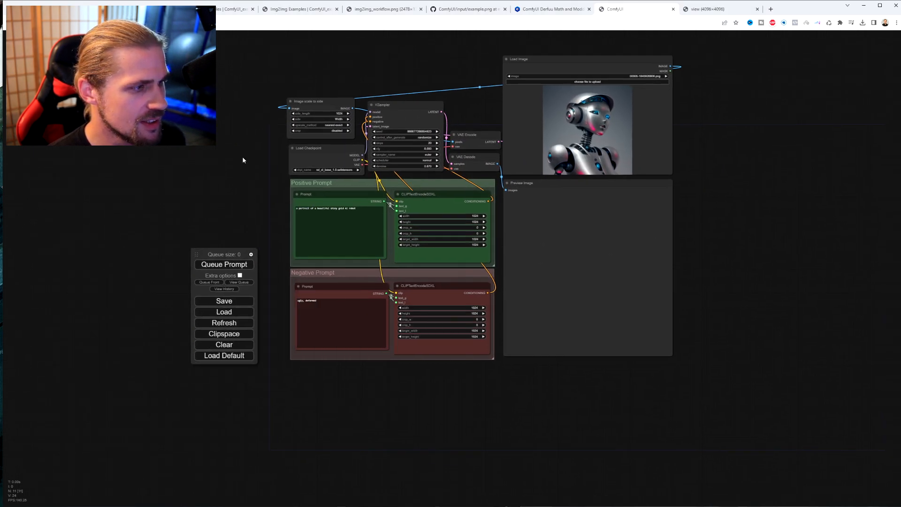
drag(242, 156, 214, 199)
scroll(246, 179, up, 3)
drag(348, 89, 352, 49)
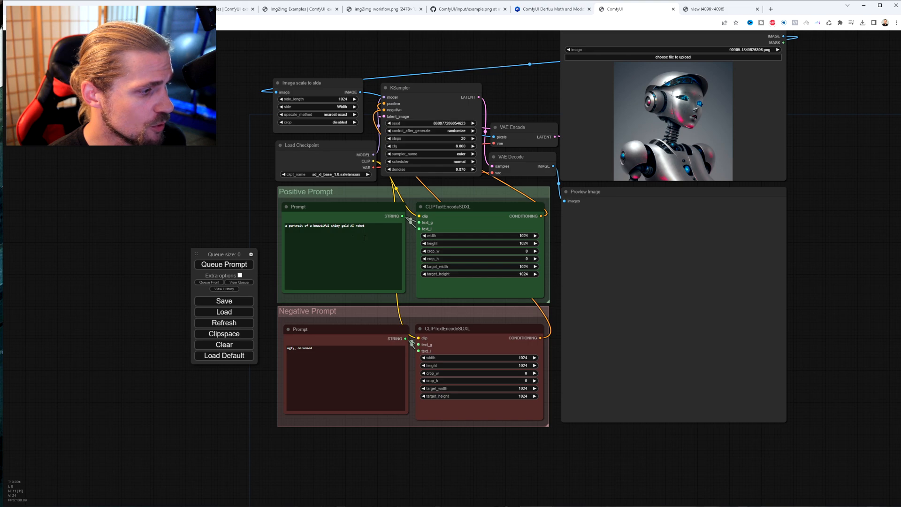
drag(200, 215, 187, 210)
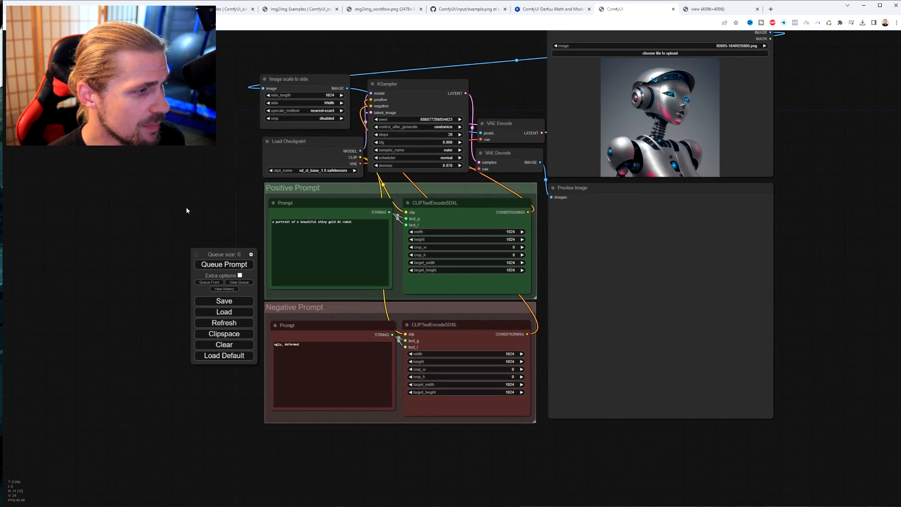
scroll(372, 208, up, 3)
drag(502, 168, 464, 194)
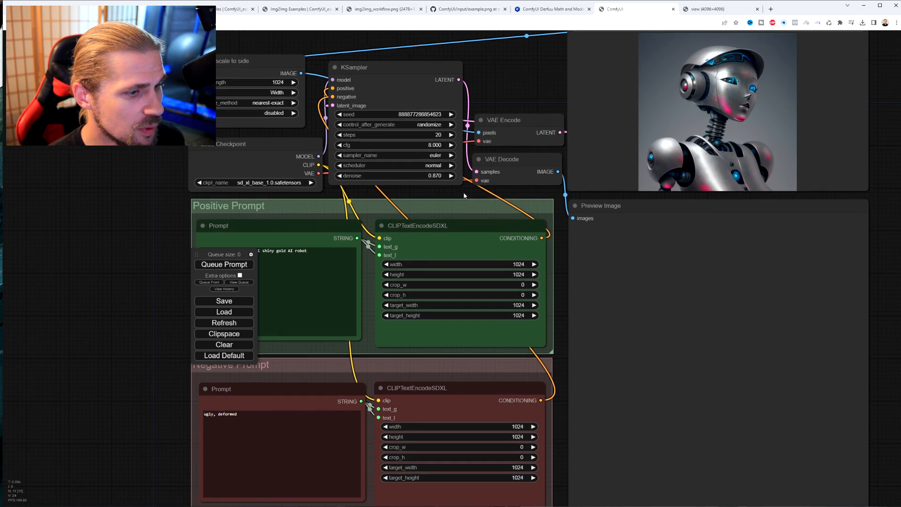
drag(195, 256, 131, 243)
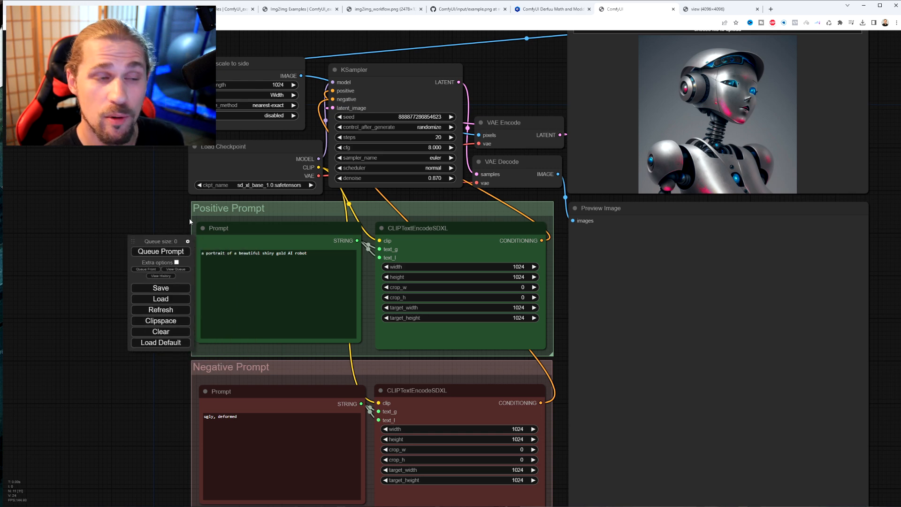
Queue the gold AI robot prompt with the KSampler denoise at 0.87, then return from the full-size output to the workflow.
click(437, 178)
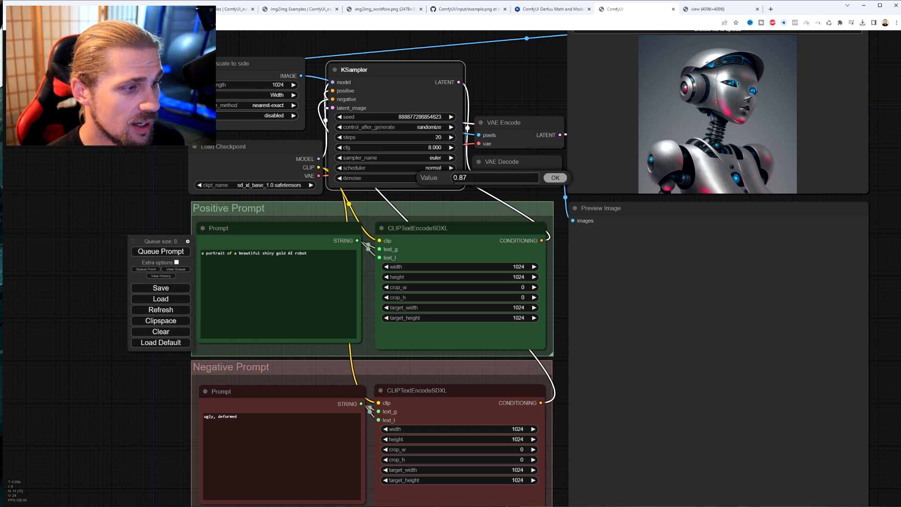
click(557, 179)
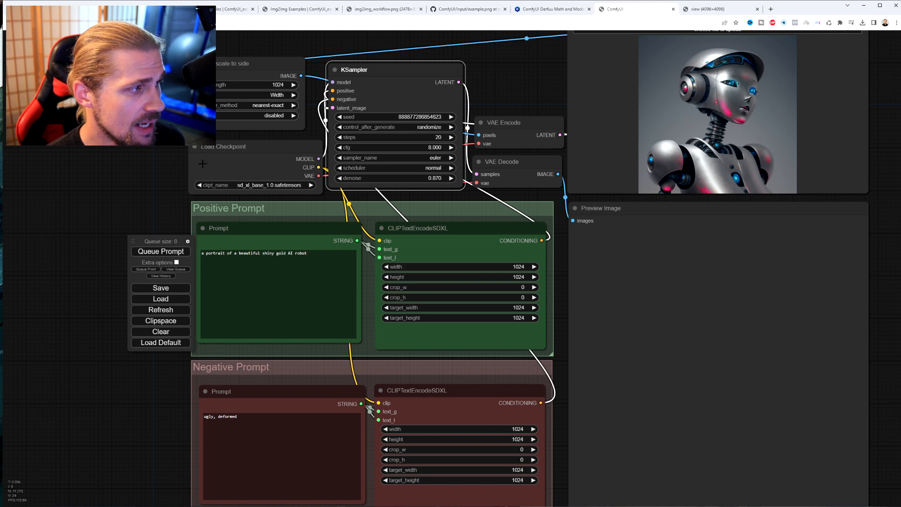
drag(130, 209, 123, 190)
click(162, 252)
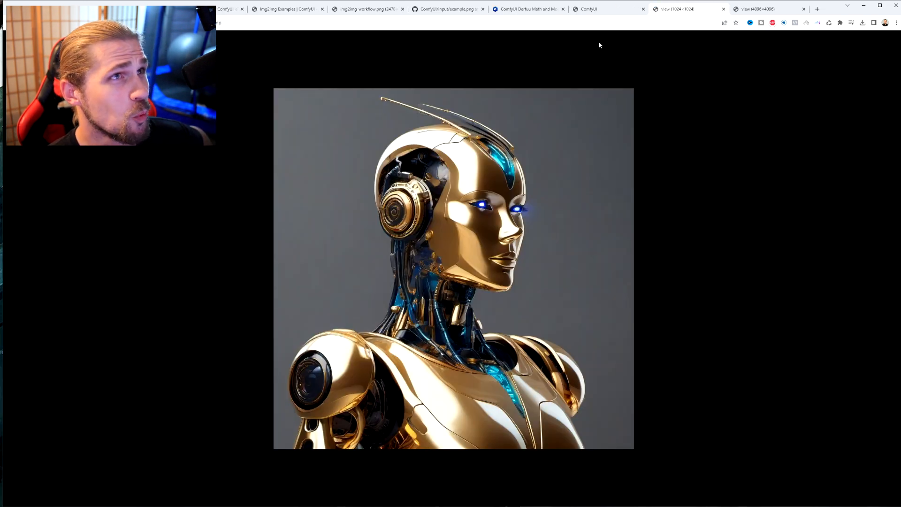
click(603, 10)
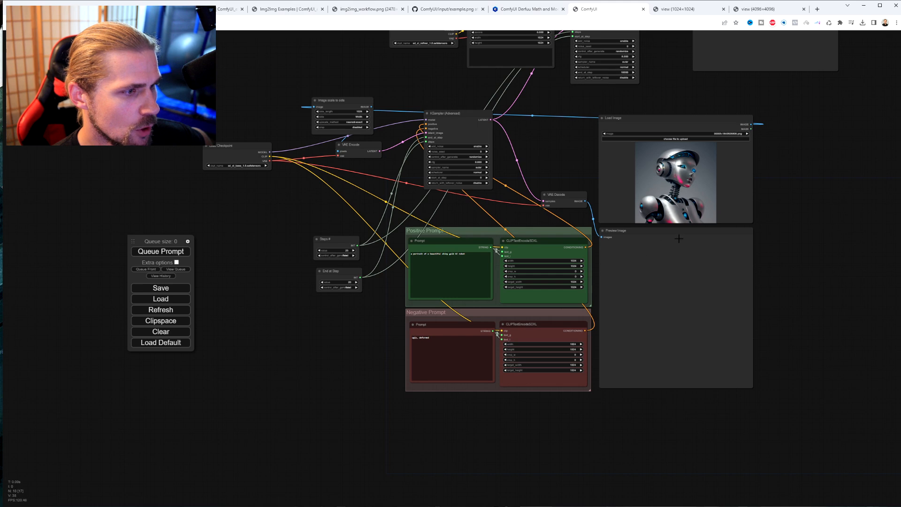
Load the successively more advanced SDXL workflows, ending with the image-to-image version that combines base, refiner, LoRA and upscaling nodes.
scroll(678, 238, down, 2)
drag(773, 207, 723, 282)
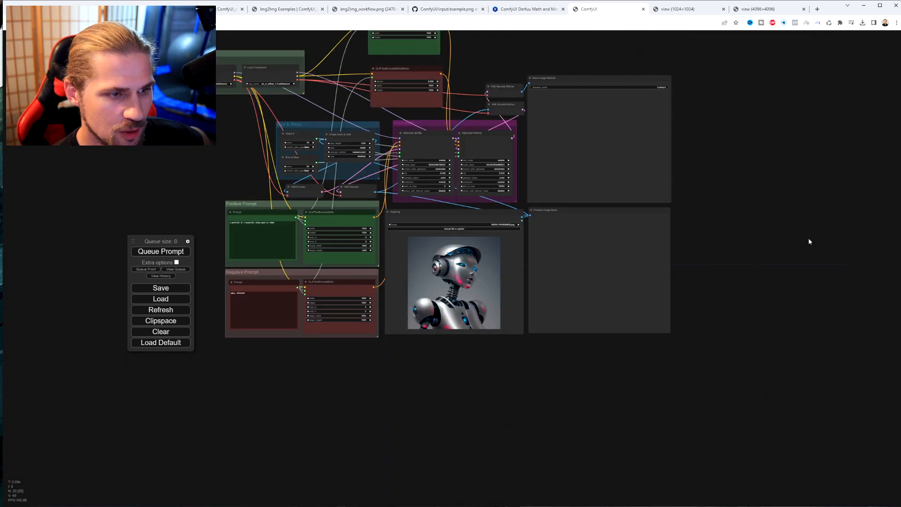
scroll(809, 252, down, 3)
drag(900, 253, 794, 250)
drag(900, 253, 734, 254)
drag(900, 253, 761, 263)
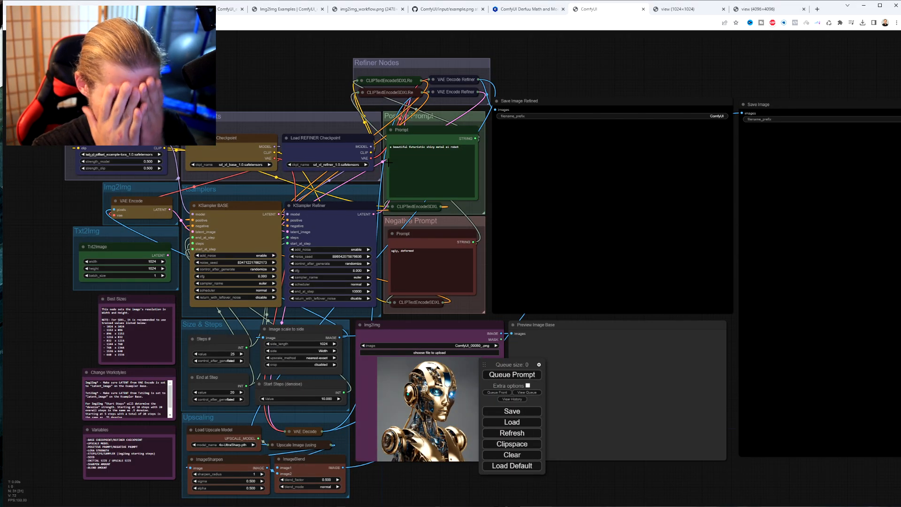
Move the queue menu off the Img2Img preview and examine the Best Sizes, Change Workstyles and Variables notes.
drag(40, 184, 94, 149)
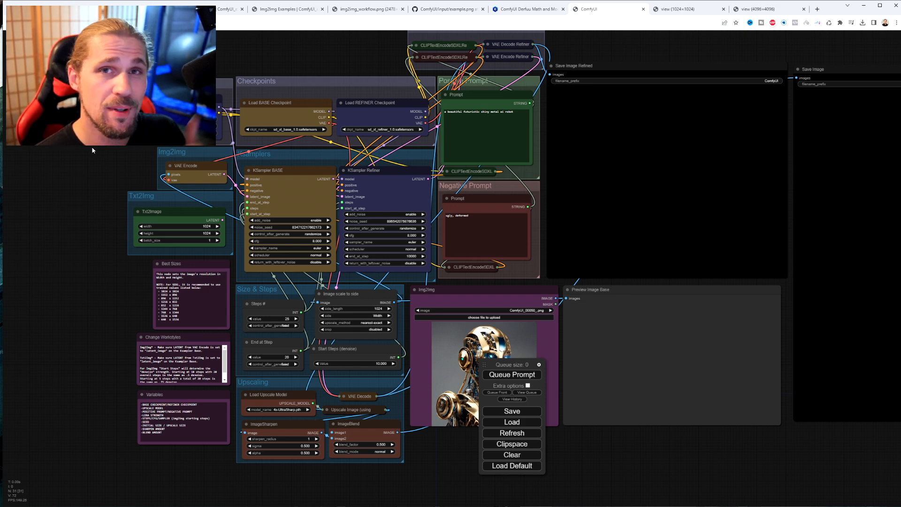
drag(484, 365, 538, 335)
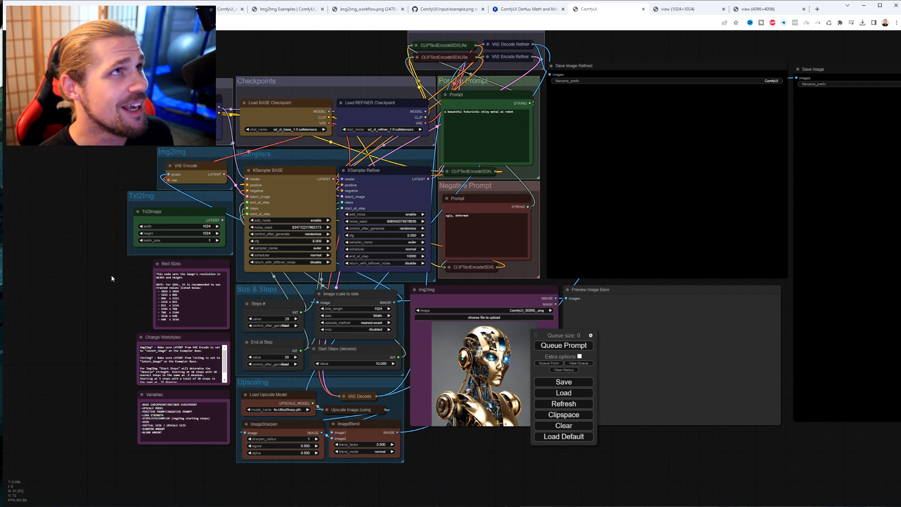
drag(112, 278, 221, 225)
scroll(223, 302, up, 4)
scroll(282, 221, up, 4)
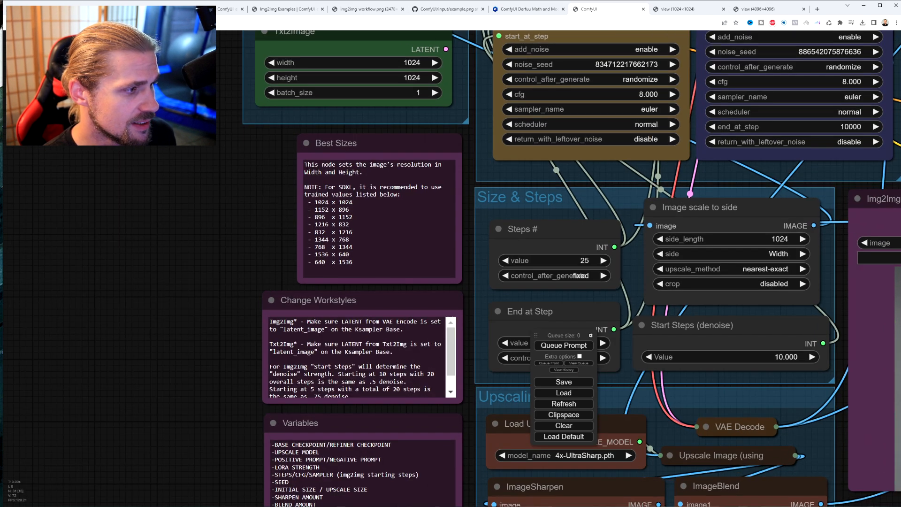
Review the Size & Steps and upscaling nodes, then connect the Txt2Image latent output to the KSampler BASE latent_image input.
drag(245, 225, 259, 152)
drag(256, 267, 242, 234)
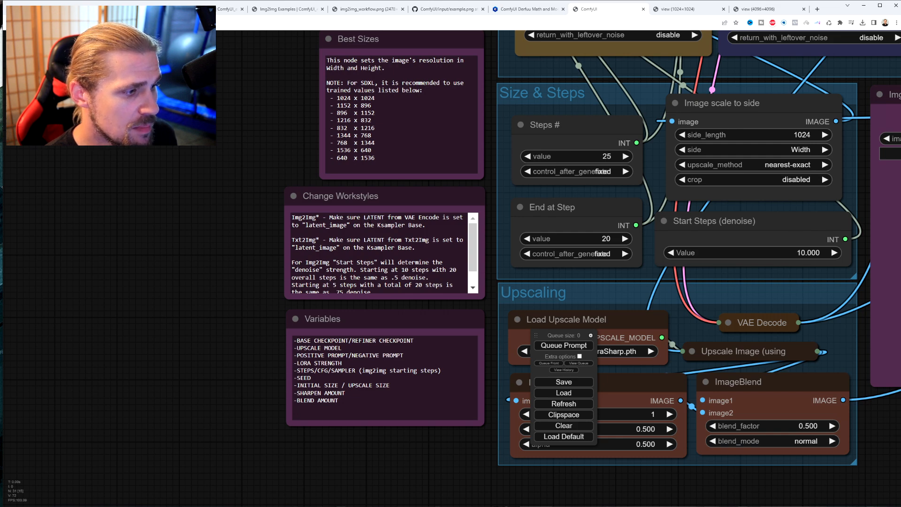
drag(256, 175, 211, 424)
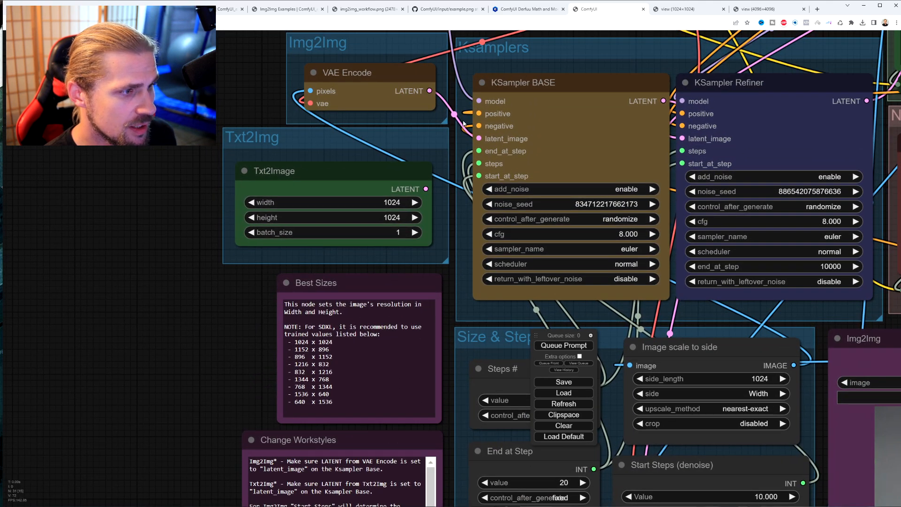
drag(220, 314, 231, 173)
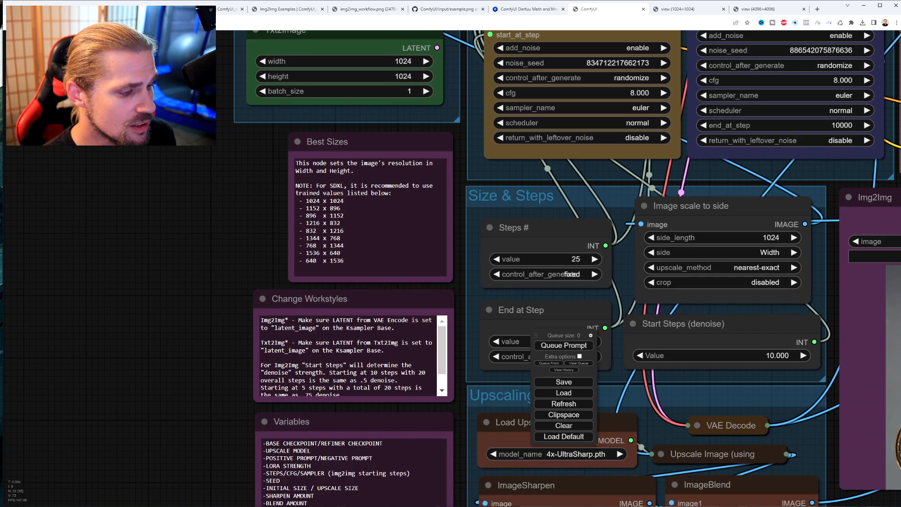
drag(230, 243, 207, 390)
drag(418, 220, 471, 170)
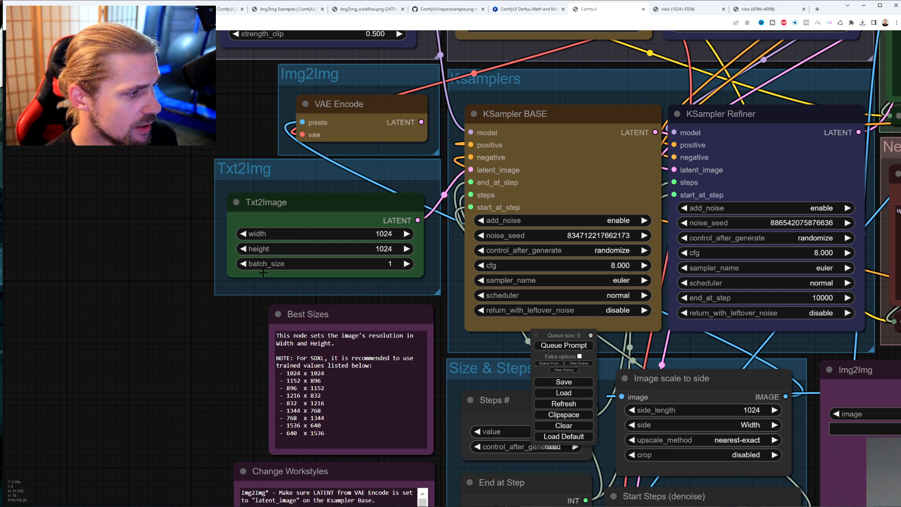
Read the Change Workstyles note on Start Steps and denoise strength through to its end.
drag(224, 334, 227, 325)
drag(187, 506, 167, 257)
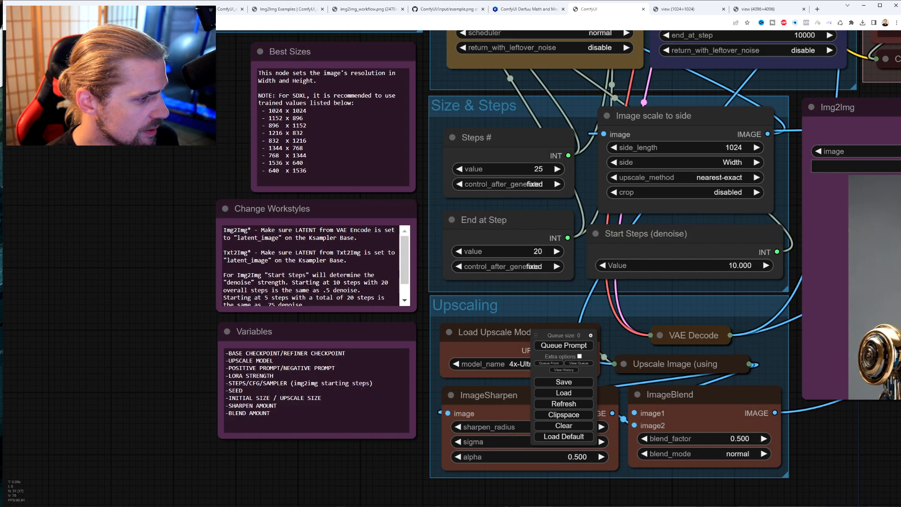
scroll(292, 263, down, 1)
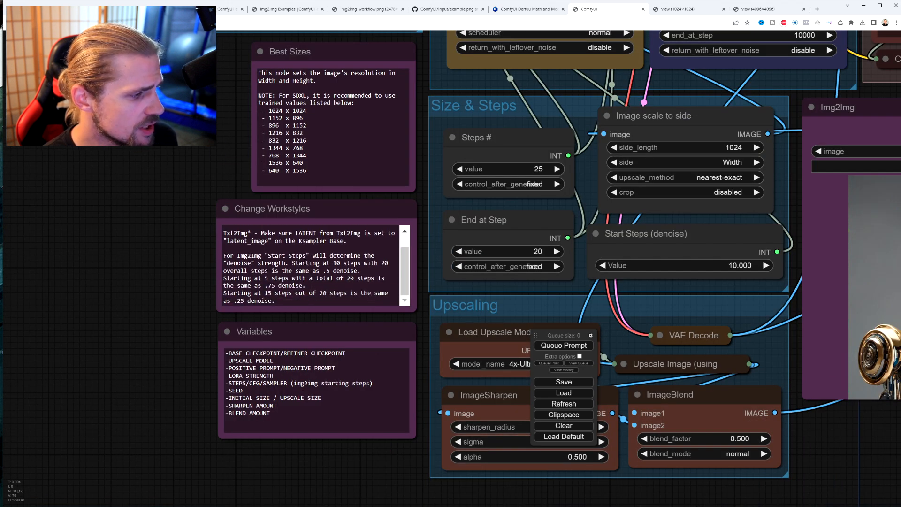
Move the queue menu to the lower edge of the Img2Img preview and queue the text-to-image prompt.
drag(110, 288, 13, 191)
drag(536, 335, 788, 324)
drag(215, 395, 174, 486)
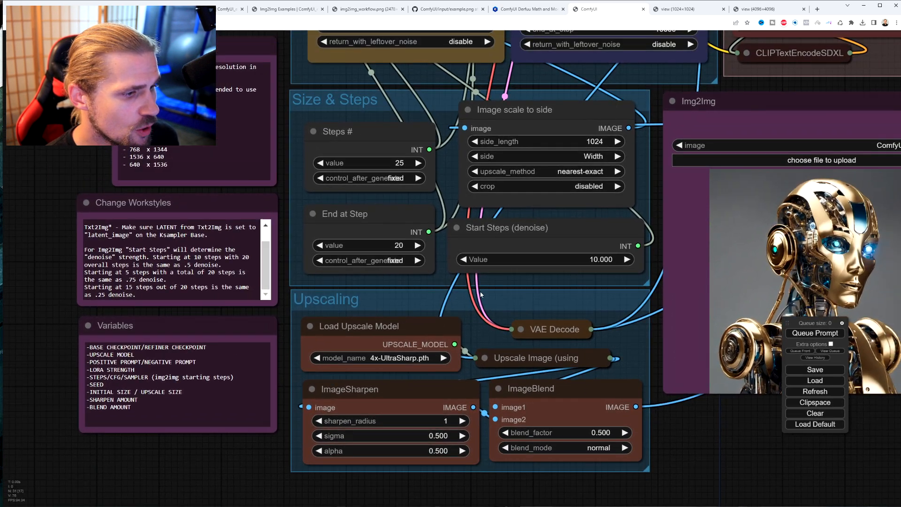
drag(788, 357, 657, 411)
key(ctrl+Return)
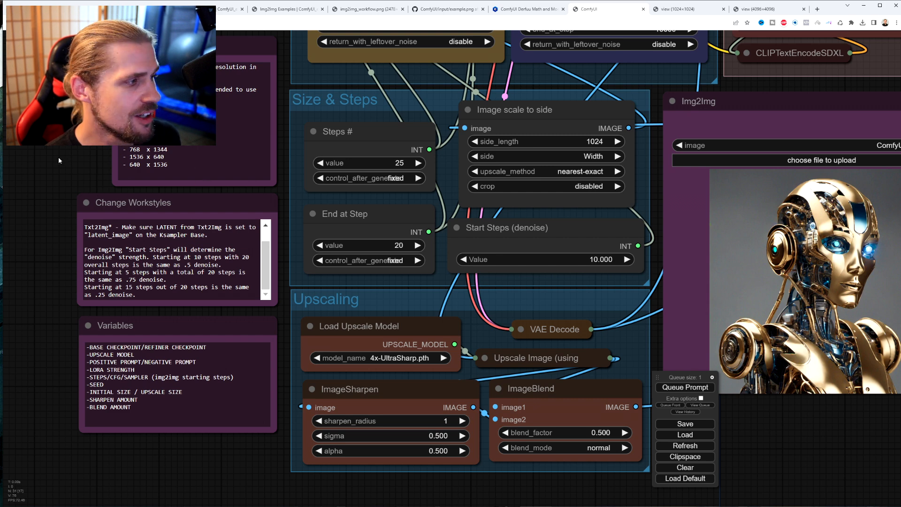
drag(58, 157, 61, 164)
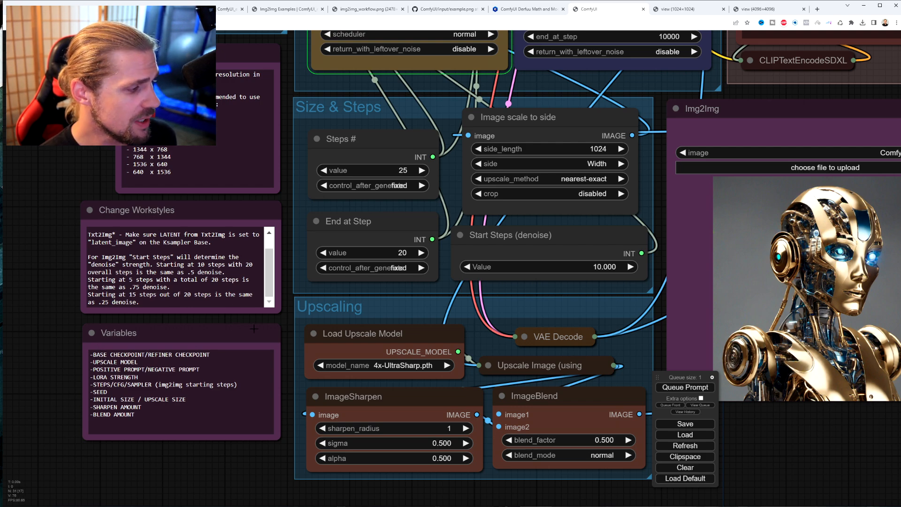
Examine the list of models available for the Load BASE Checkpoint node and leave its selection as it is.
scroll(135, 343, down, 6)
drag(114, 216, 147, 413)
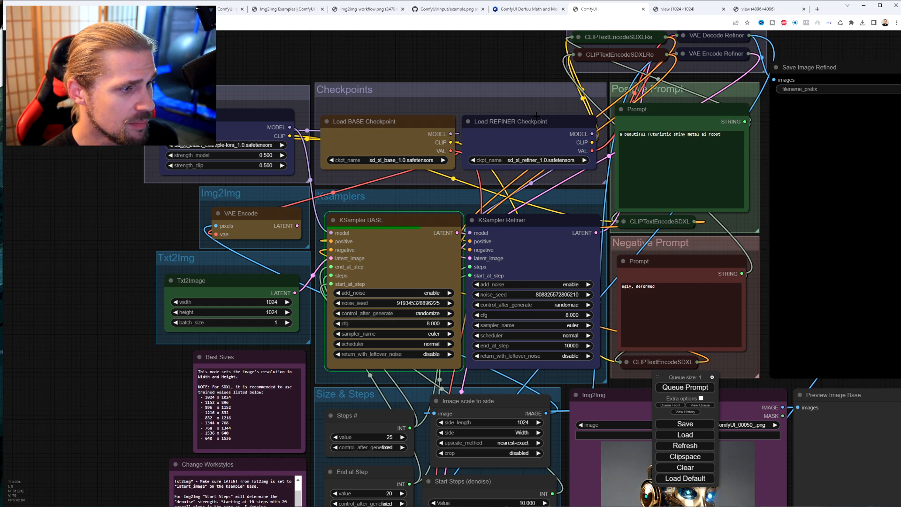
drag(61, 246, 54, 173)
click(418, 86)
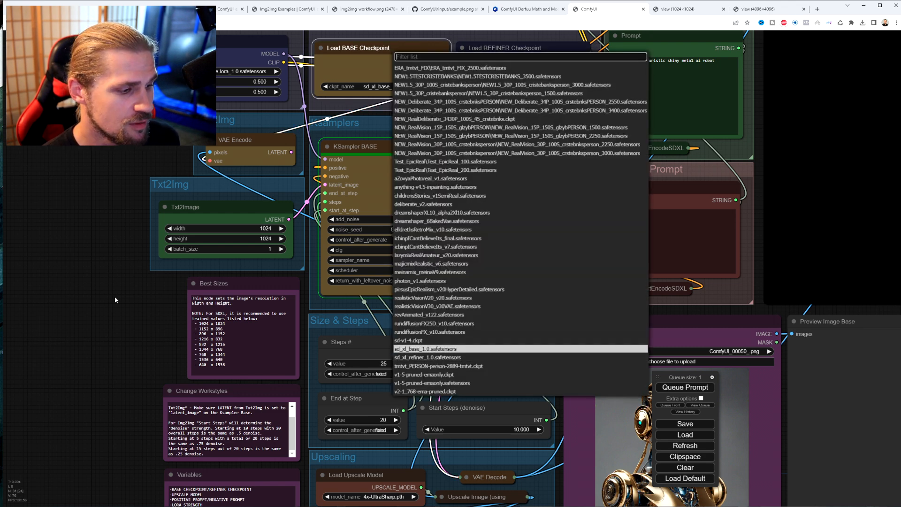
click(119, 331)
Examine the upscale model, prompt, LoRA strength, steps and sampler settings that the Variables note lists.
drag(119, 332, 171, 99)
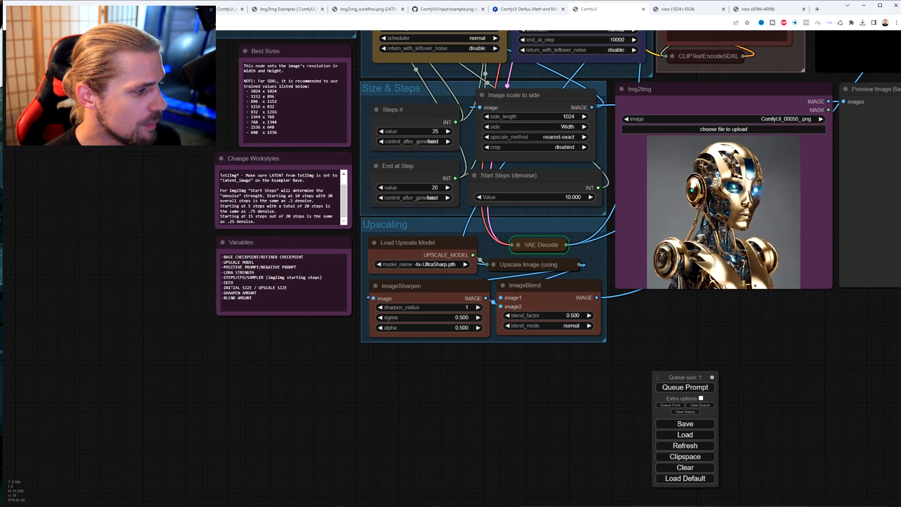
drag(173, 286, 160, 273)
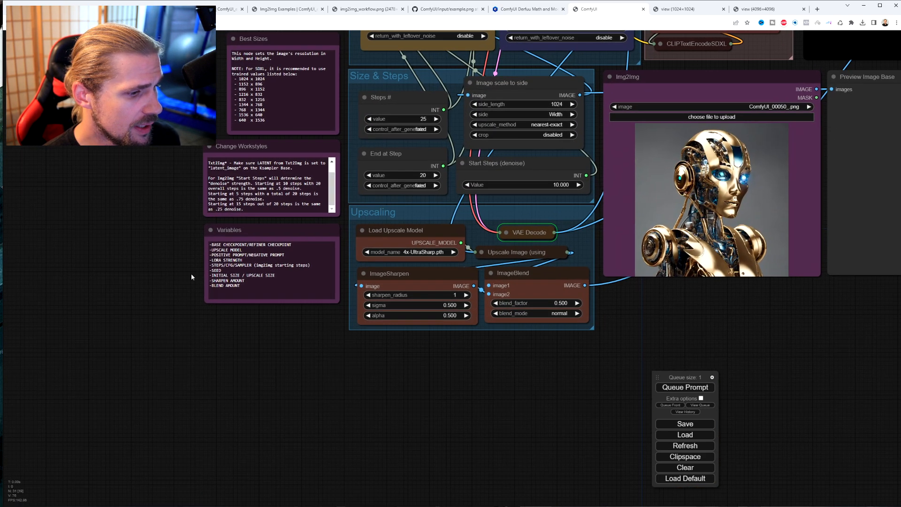
click(443, 252)
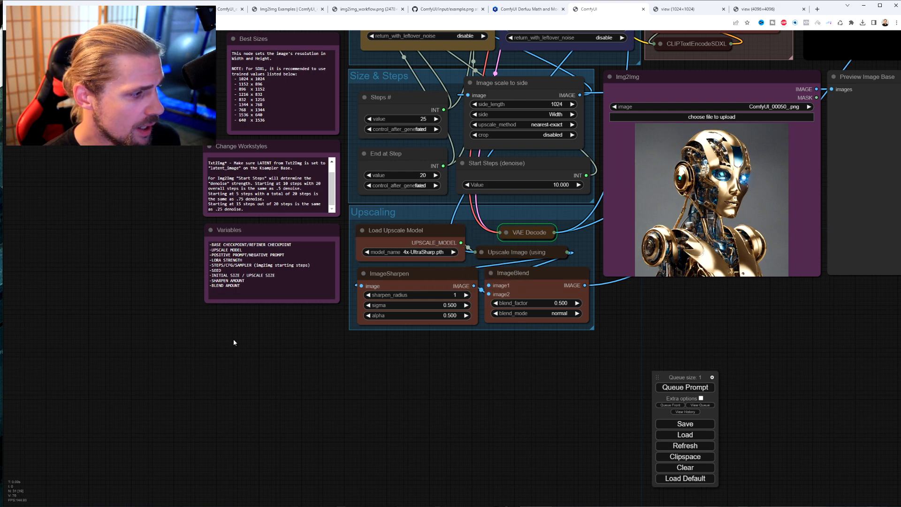
drag(128, 271, 88, 493)
drag(21, 219, 1, 313)
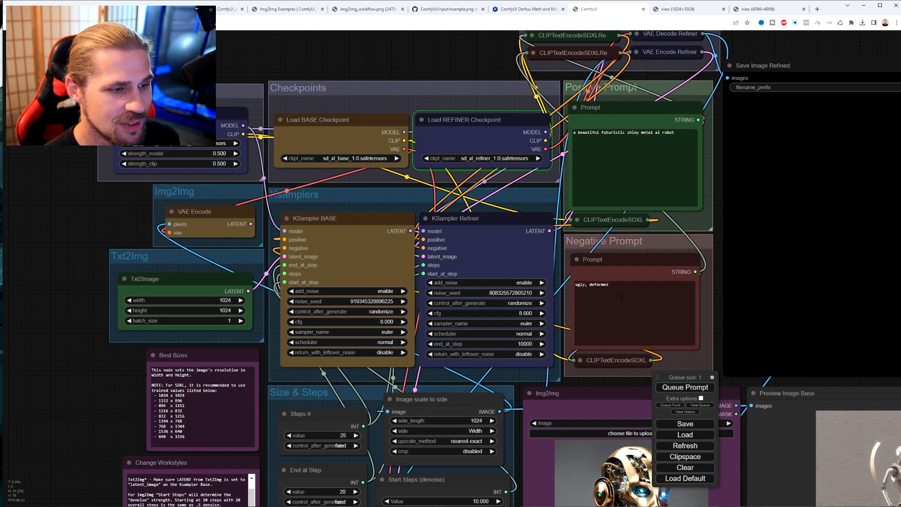
drag(151, 329, 224, 70)
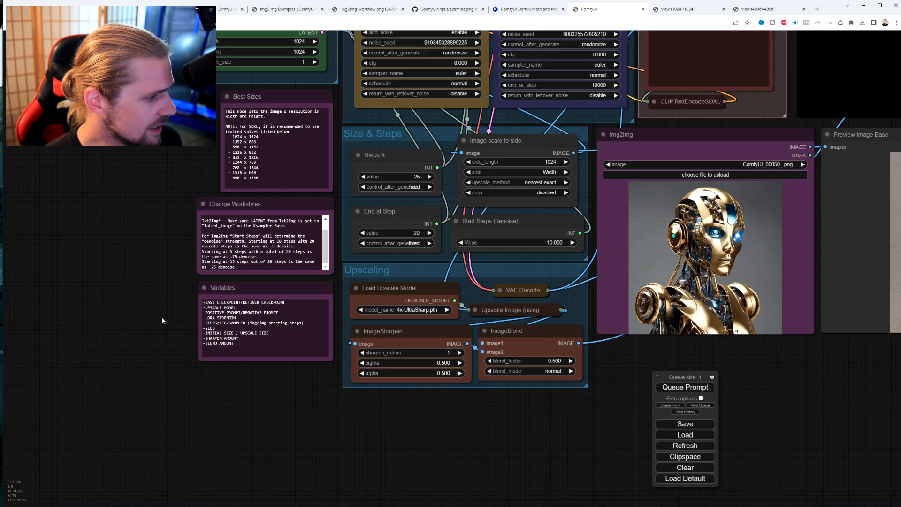
drag(163, 320, 175, 315)
drag(202, 242, 254, 506)
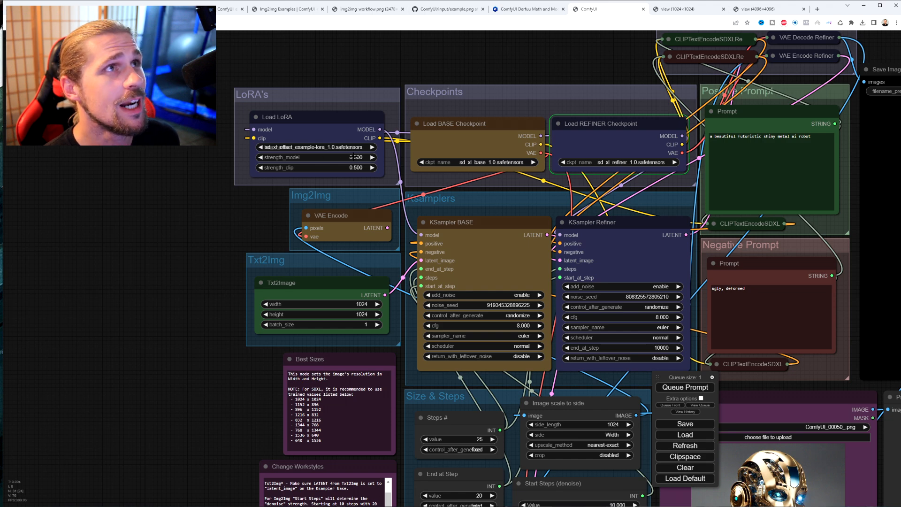
drag(148, 324, 158, 39)
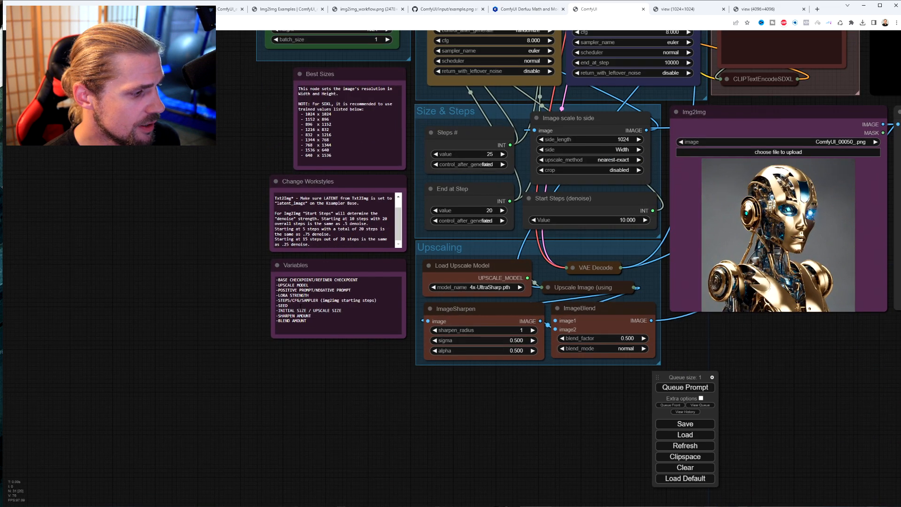
drag(235, 256, 123, 334)
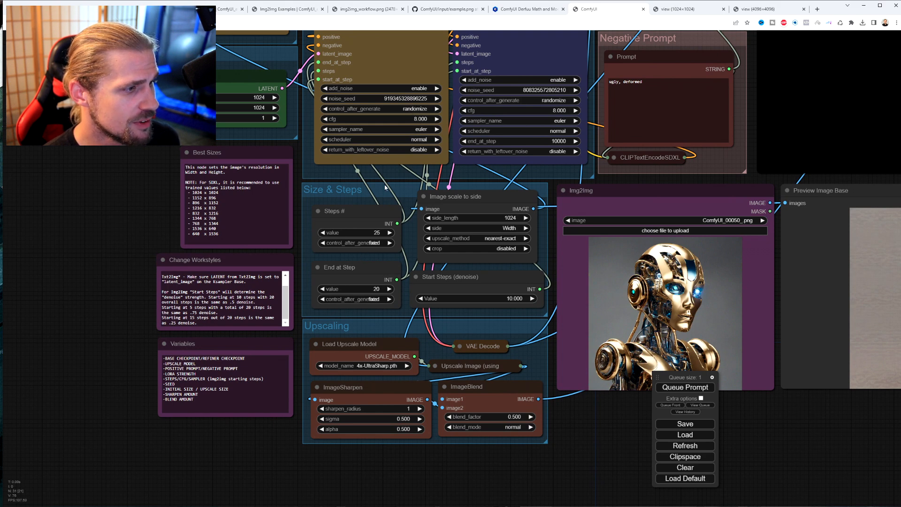
drag(117, 355, 109, 386)
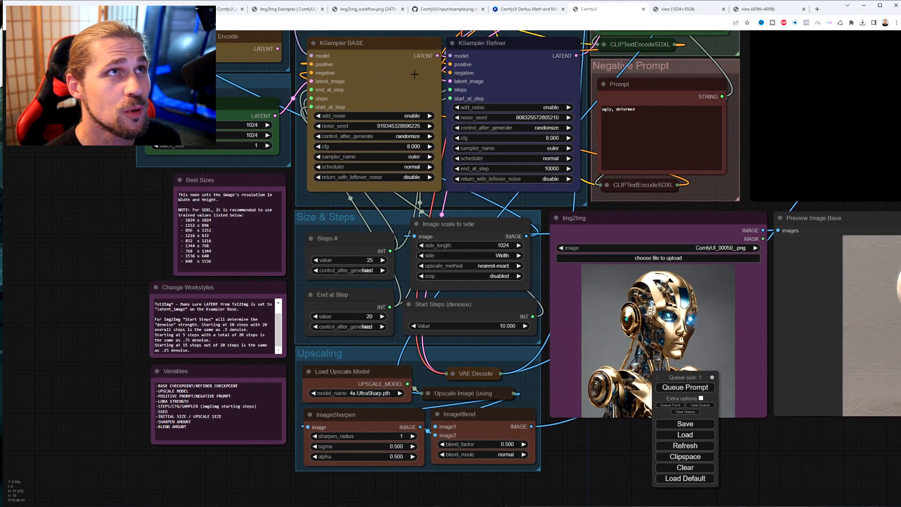
drag(76, 289, 139, 227)
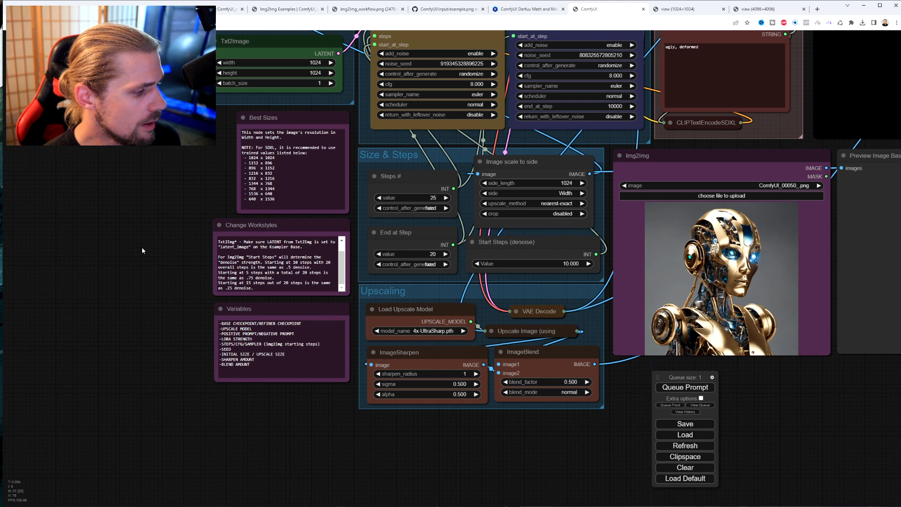
Examine the control_after_generate options of both KSamplers and the initial size, ImageSharpen and ImageBlend settings.
drag(453, 81, 429, 150)
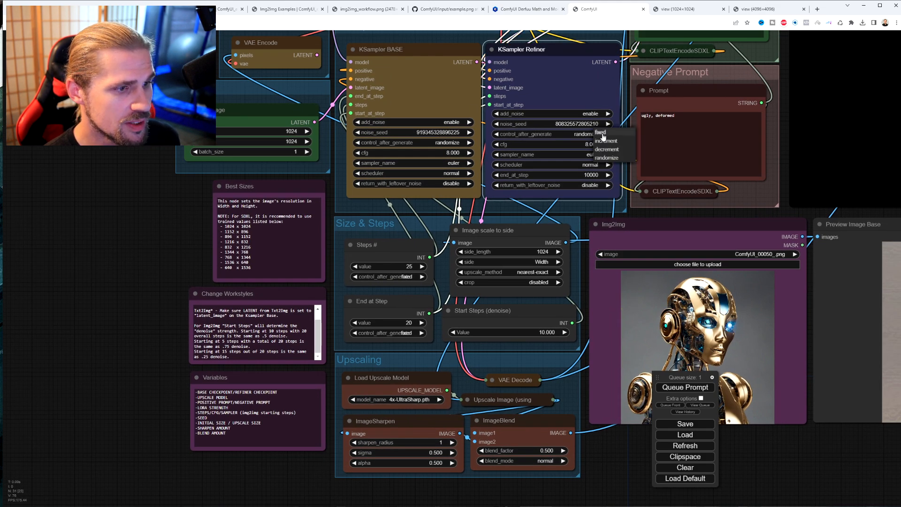
click(456, 143)
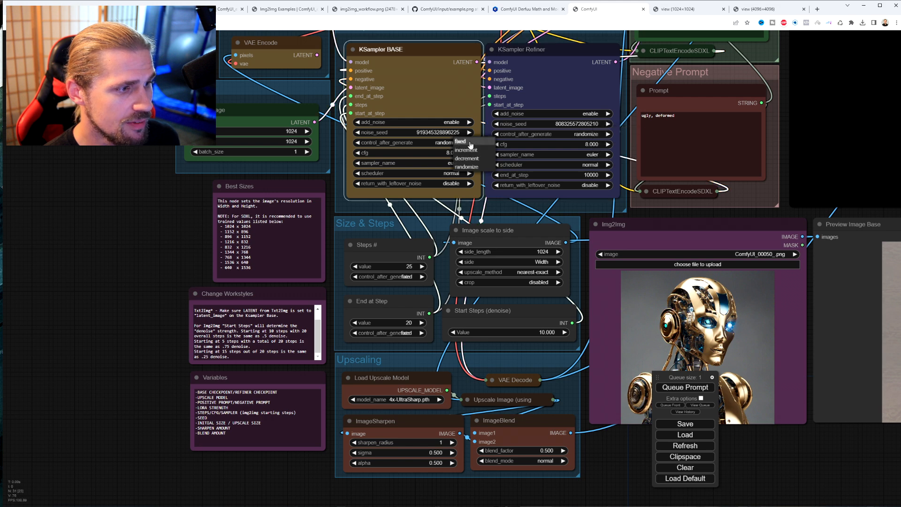
drag(128, 323, 131, 295)
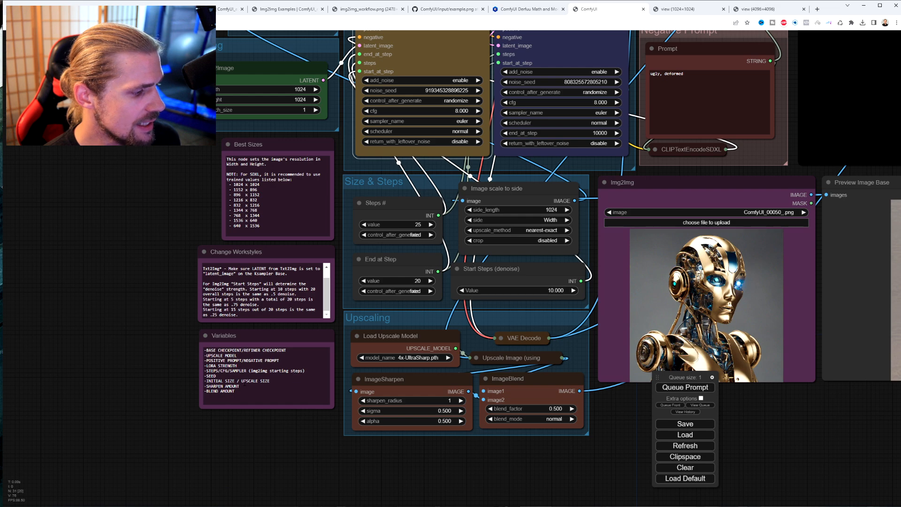
drag(304, 430, 270, 416)
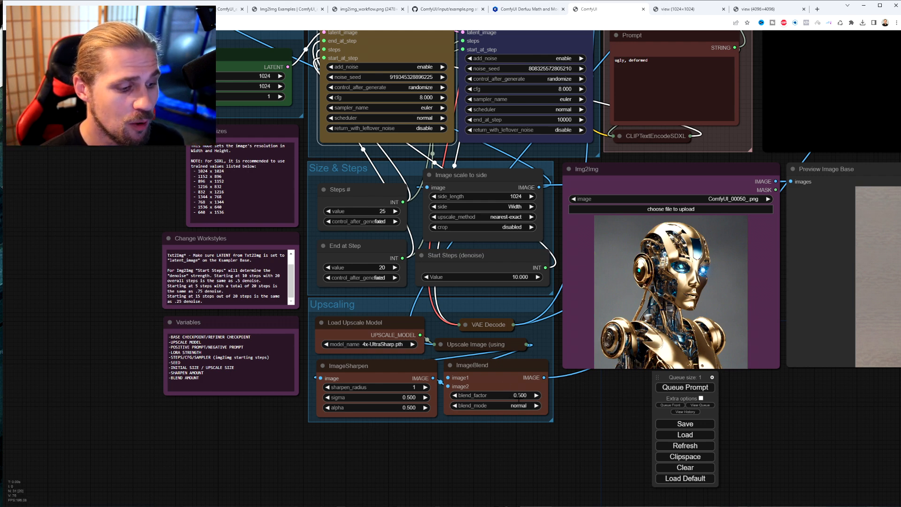
click(517, 405)
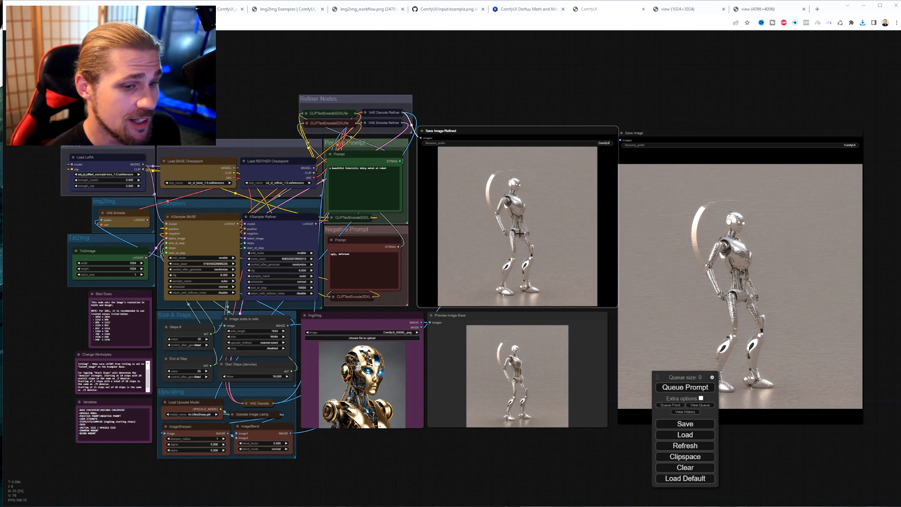
Inspect the generated metal robot up close and compare the refined, upscaled and base previews.
scroll(522, 220, up, 8)
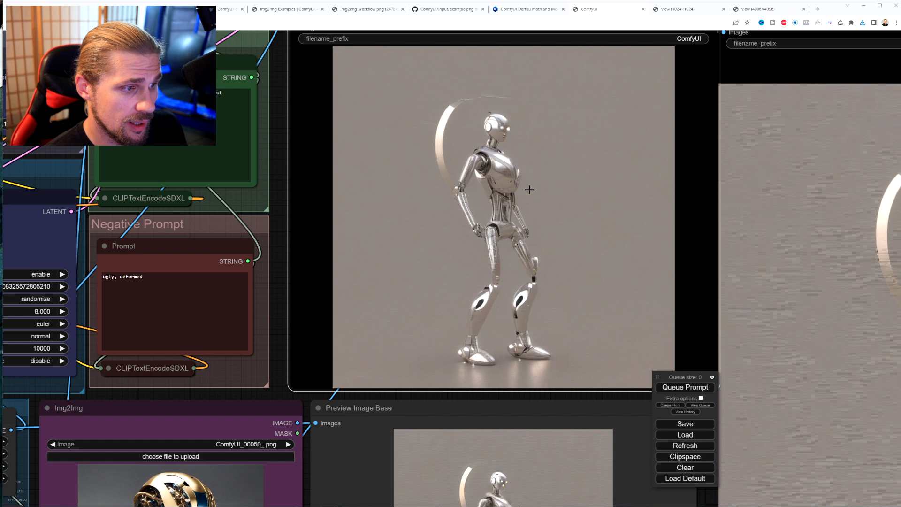
scroll(528, 190, up, 3)
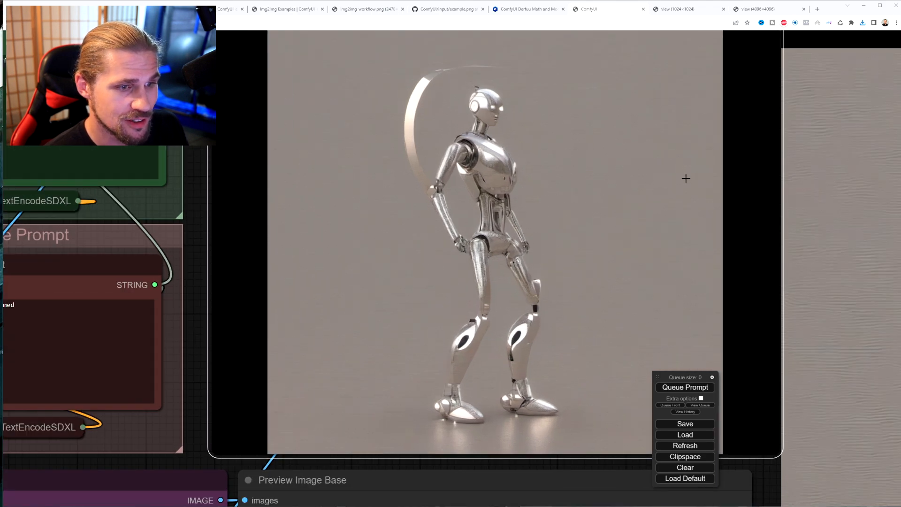
scroll(685, 198, down, 2)
mouse_move(825, 192)
mouse_down()
mouse_move(515, 165)
mouse_move(840, 198)
mouse_up()
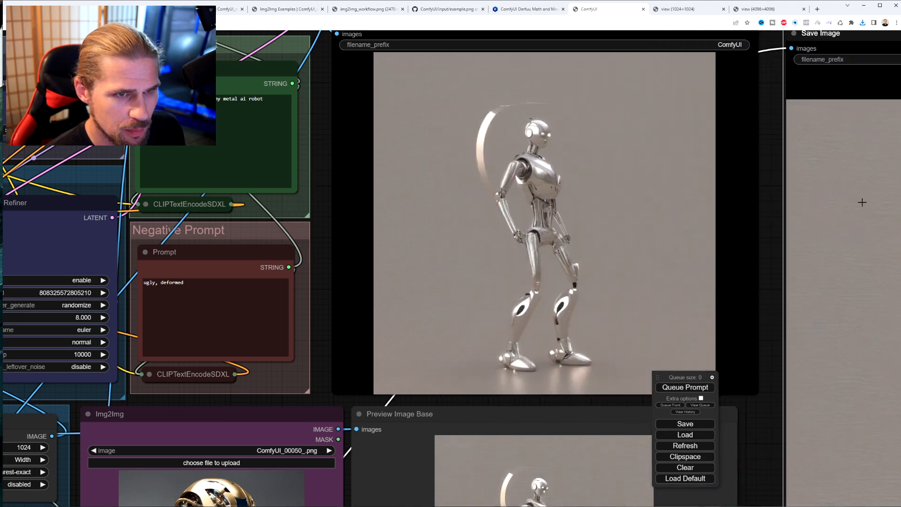
scroll(829, 225, down, 5)
drag(756, 97, 544, 37)
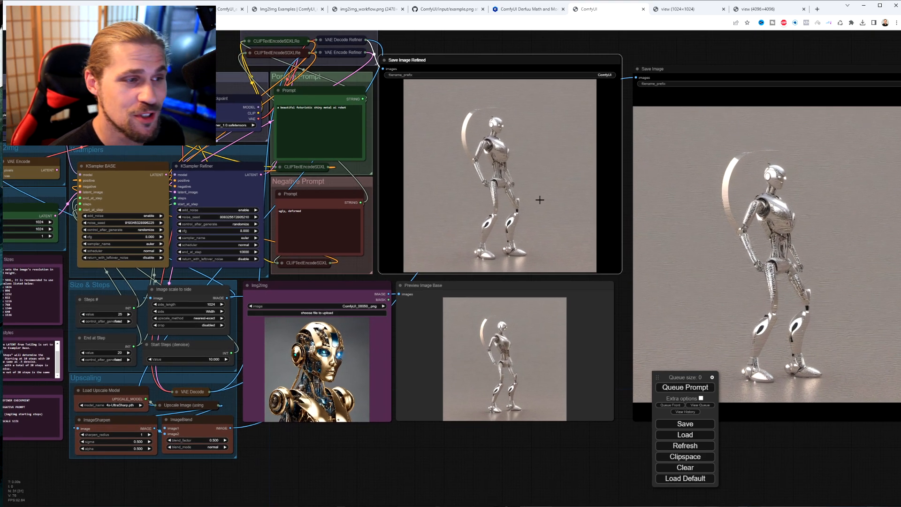
scroll(539, 199, up, 2)
scroll(468, 98, down, 2)
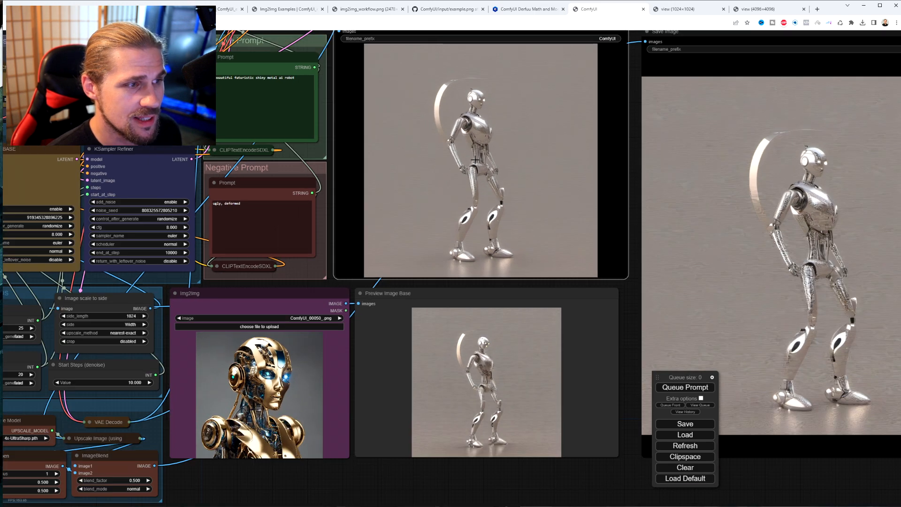
Load ComfyUI_00079_.png as the Img2Img source and connect the VAE Encode latent output to KSampler BASE's latent_image input.
drag(333, 287, 527, 218)
drag(883, 122, 448, 310)
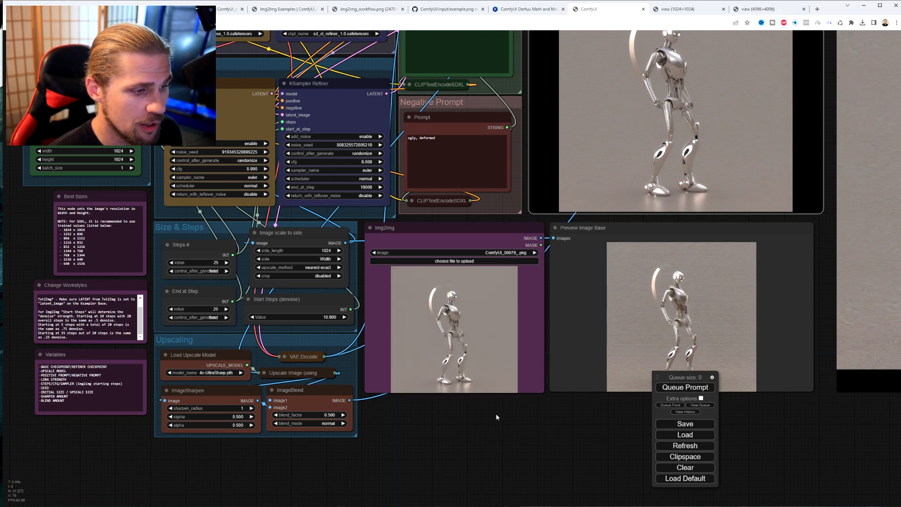
drag(475, 433, 613, 494)
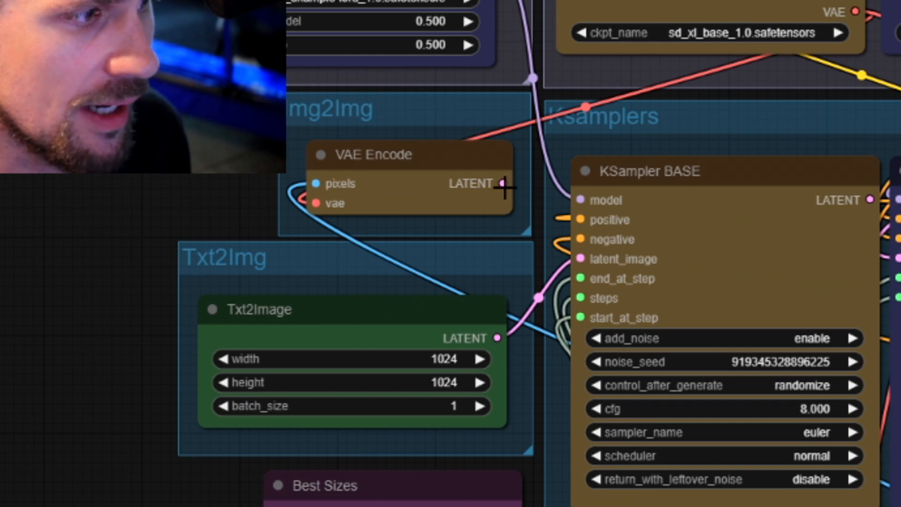
drag(505, 185, 580, 257)
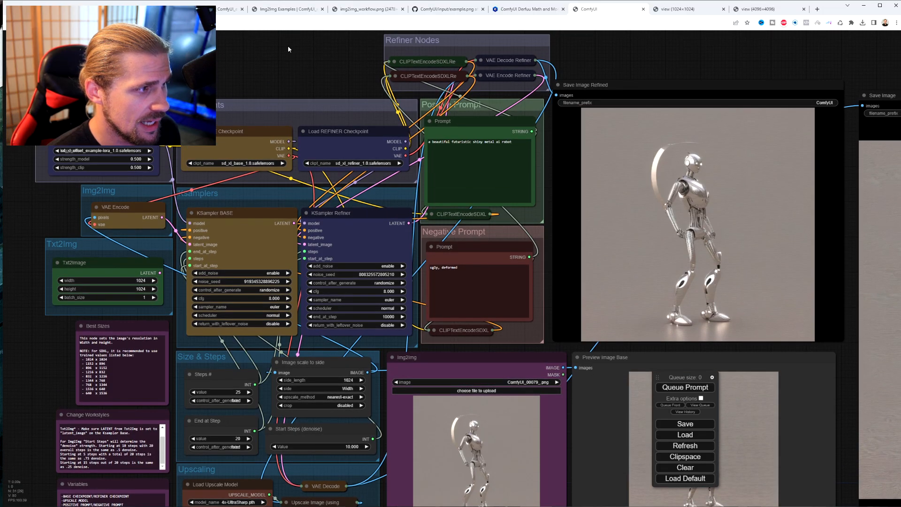
drag(288, 46, 255, 41)
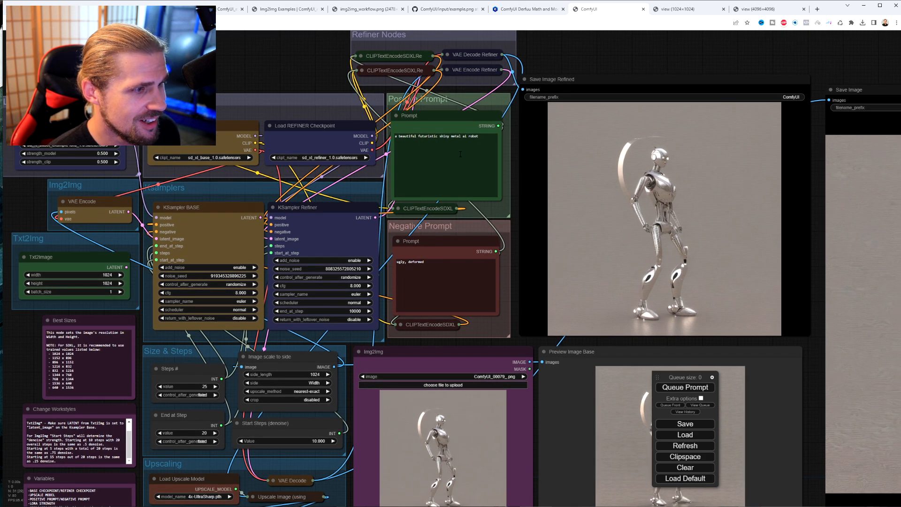
Replace the positive prompt with "a photo of Elvis Presley standing at madison square garden, live concert, realistic".
click(485, 145)
key(ctrl+a)
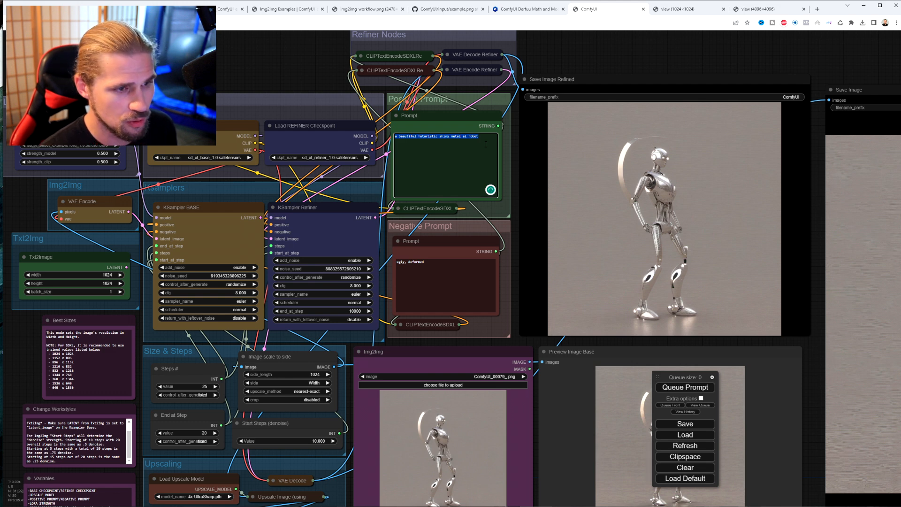
text(a photo of Elvis Presley standing at madison square garden, live concert, realistic)
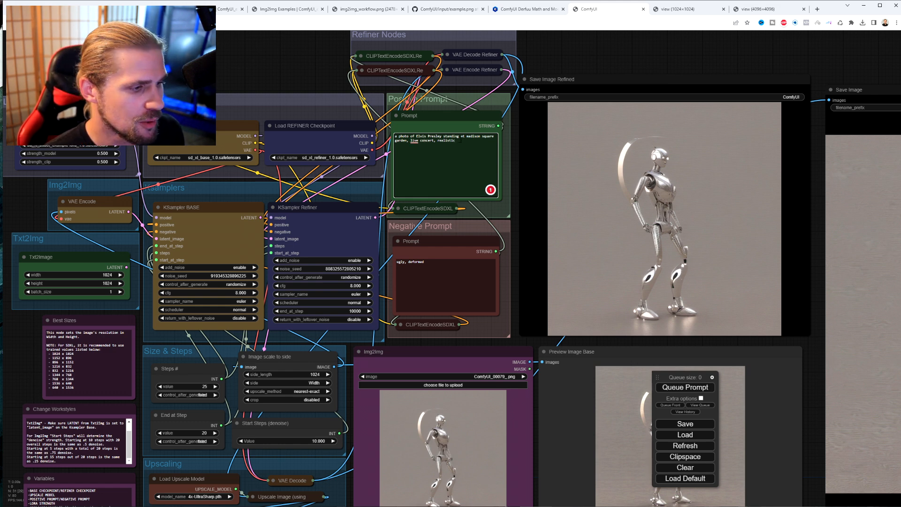
click(440, 271)
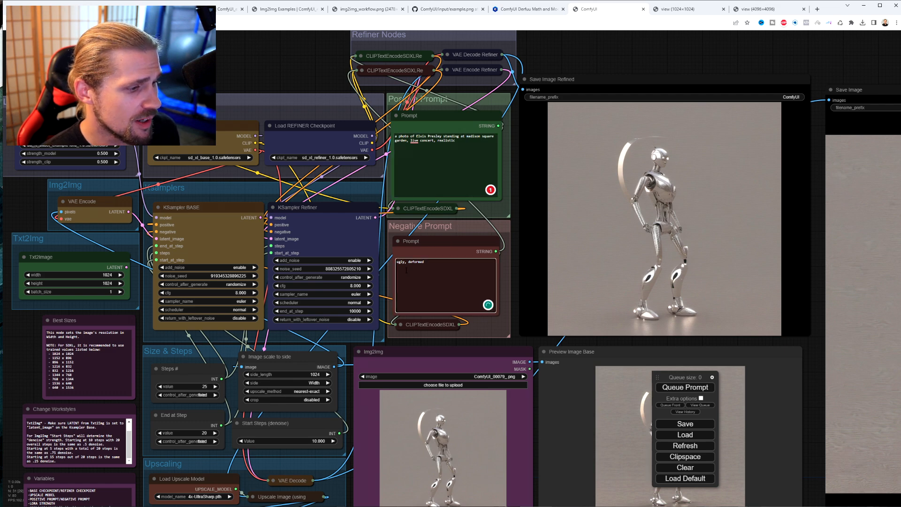
Enter 25 as the Steps # value in the Size & Steps group.
drag(338, 294, 394, 280)
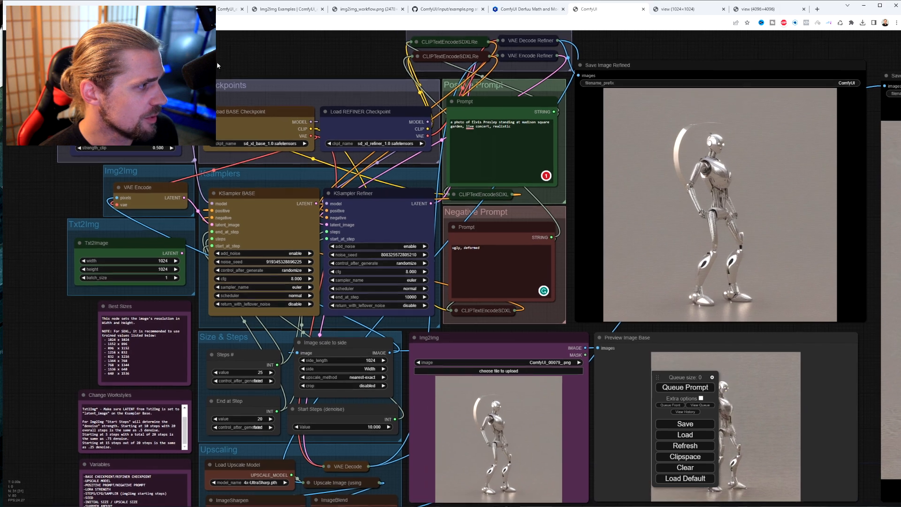
drag(295, 64, 263, 38)
drag(43, 331, 52, 258)
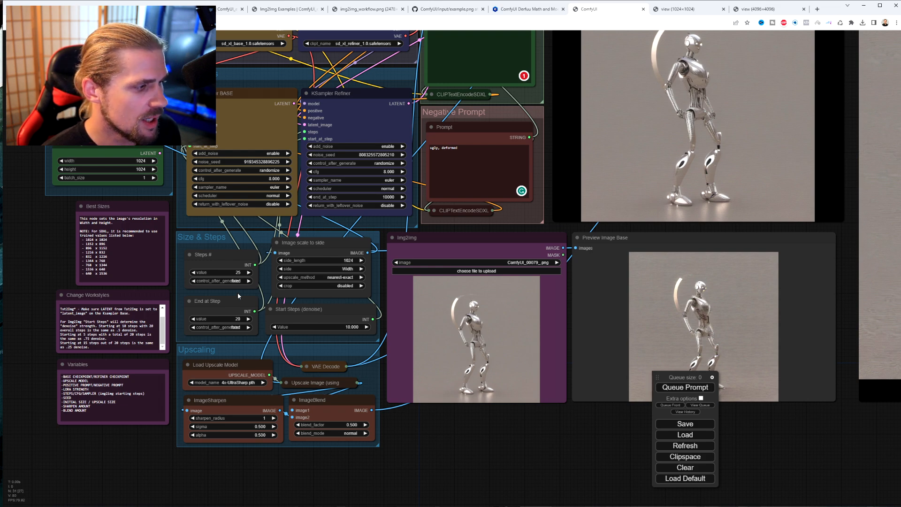
drag(441, 432, 471, 421)
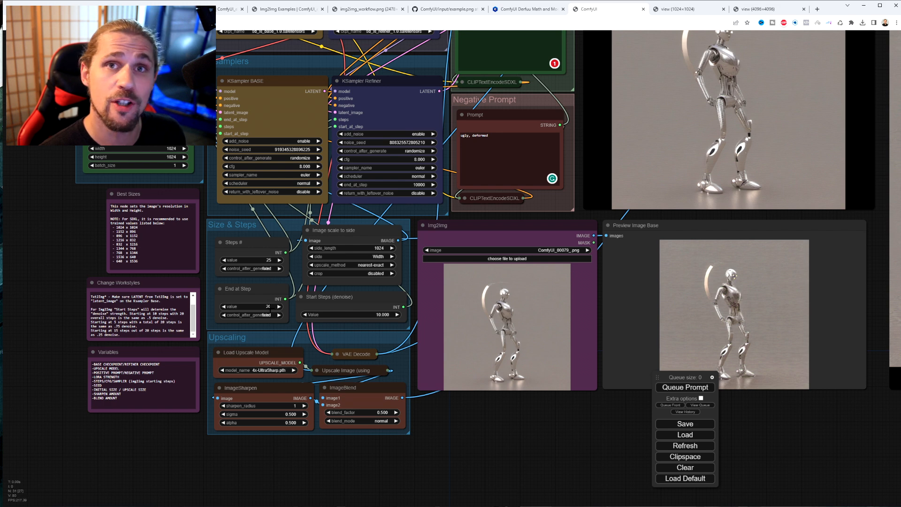
click(260, 259)
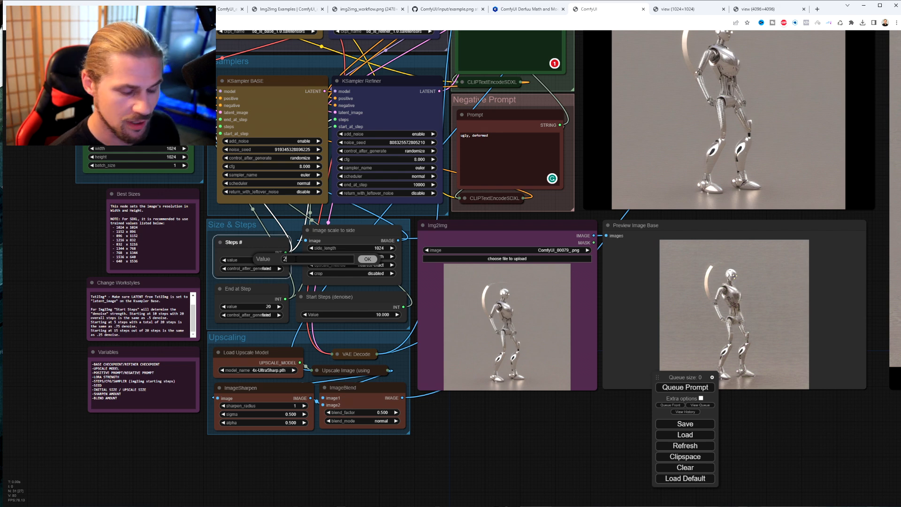
click(369, 260)
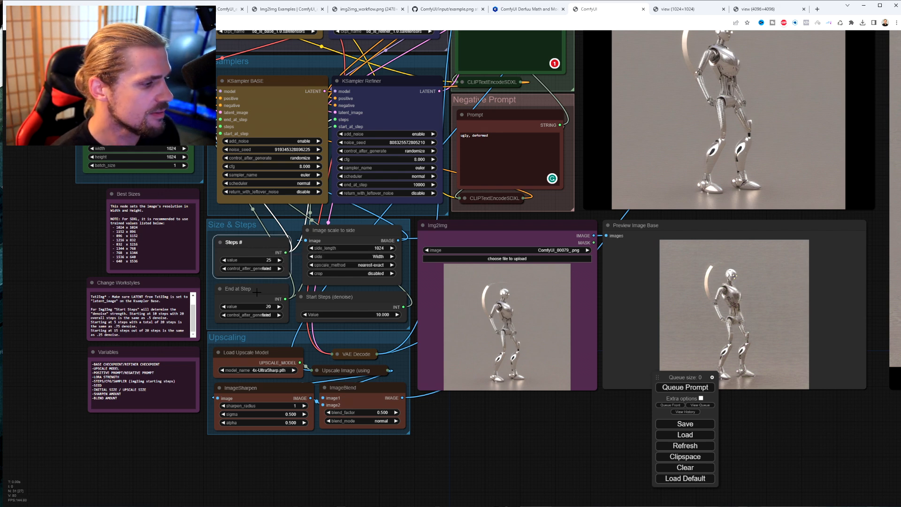
Set the Start Steps (denoise) value to 4 and queue the prompt.
click(373, 314)
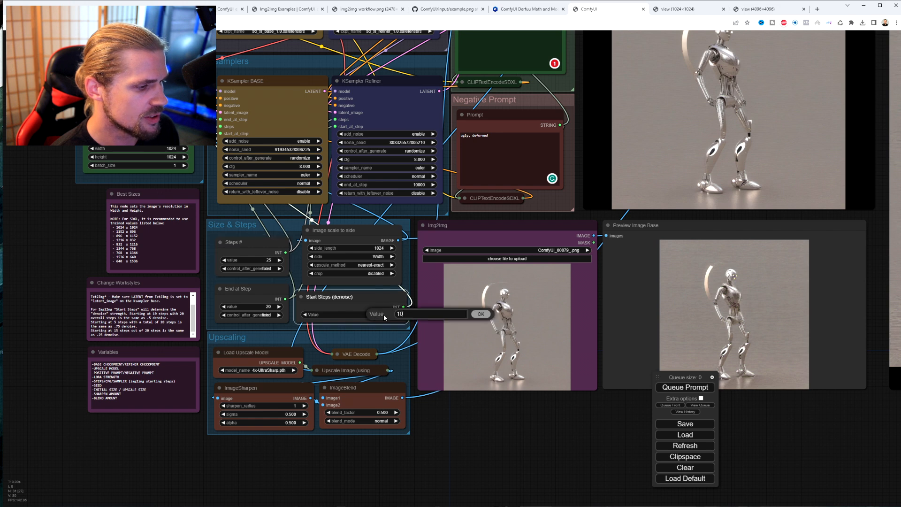
double_click(400, 314)
key(BackSpace)
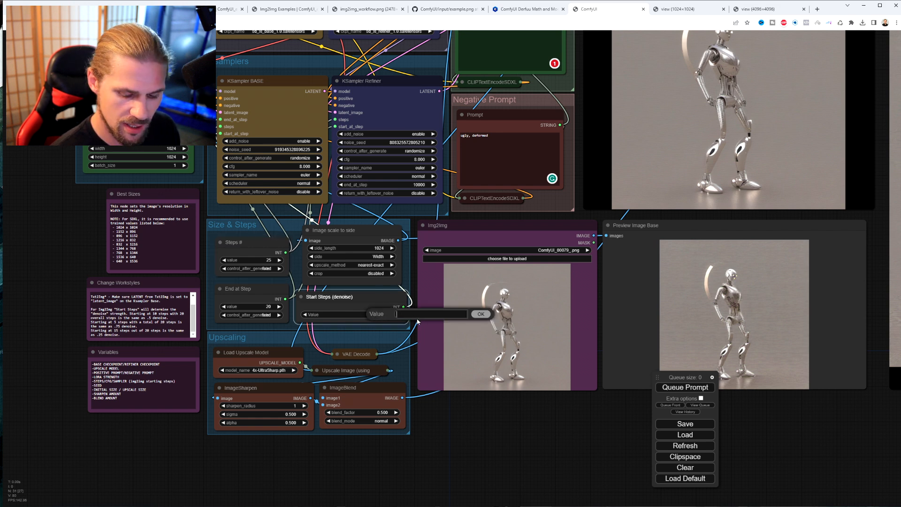
click(481, 314)
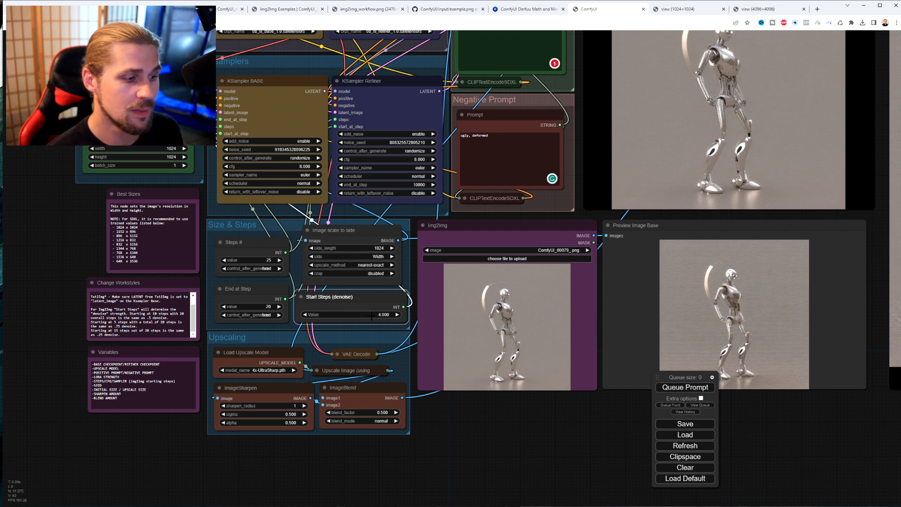
click(687, 392)
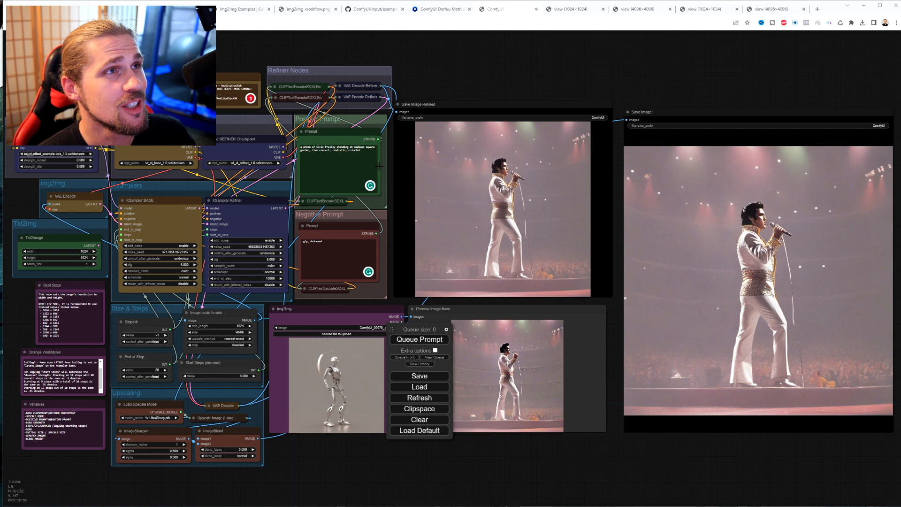
Compare the Img2Img robot source with the base preview and the refined and upscaled images of the singer on stage.
scroll(331, 374, up, 5)
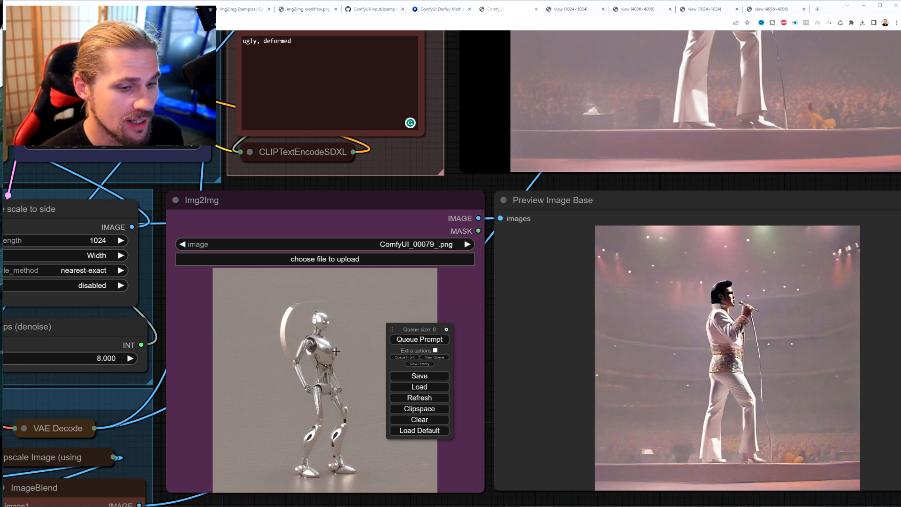
scroll(335, 352, down, 4)
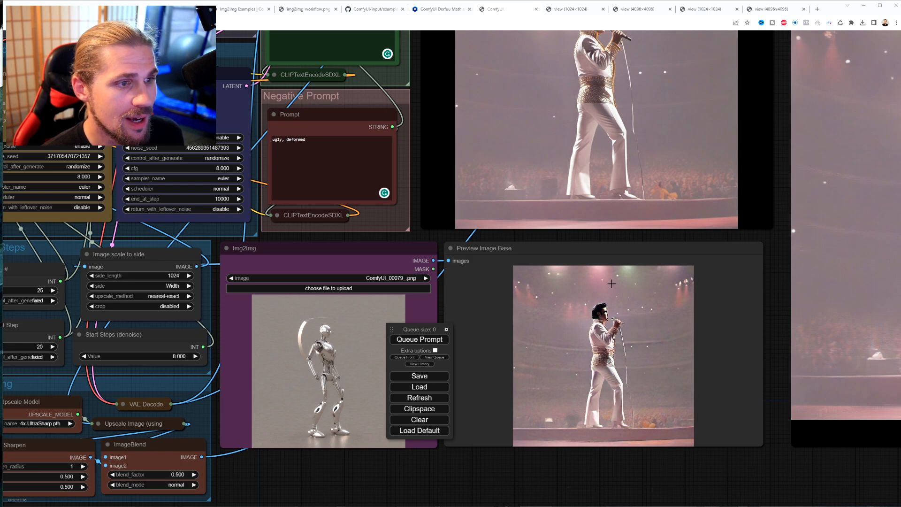
scroll(618, 311, down, 3)
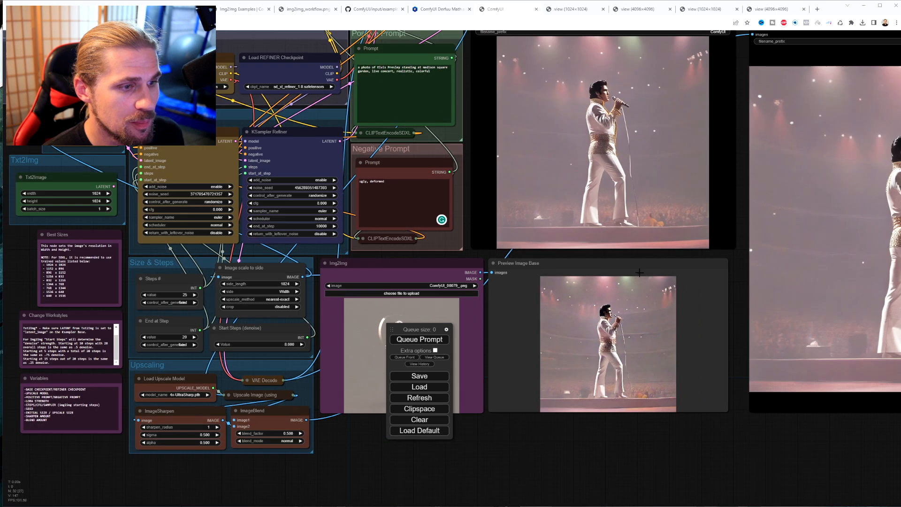
drag(790, 430, 637, 433)
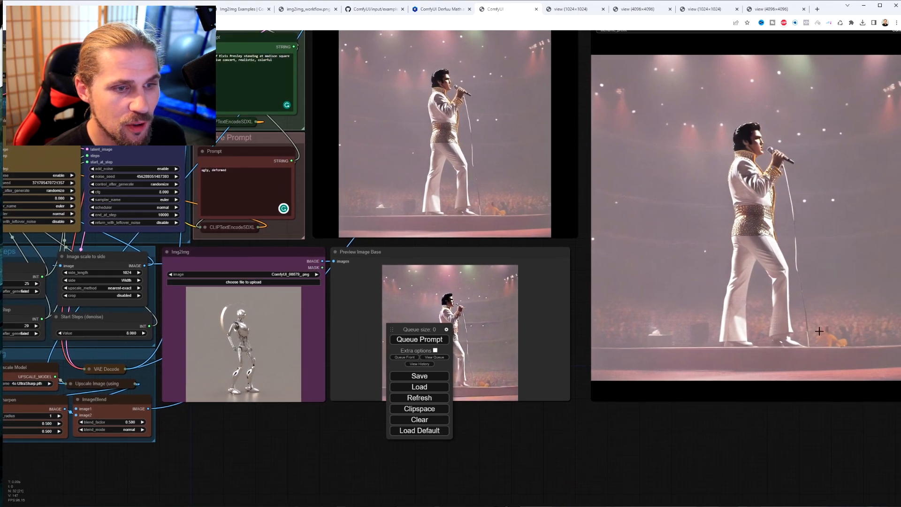
mouse_move(775, 324)
mouse_down()
mouse_move(756, 336)
mouse_move(772, 315)
mouse_up()
drag(783, 421, 772, 435)
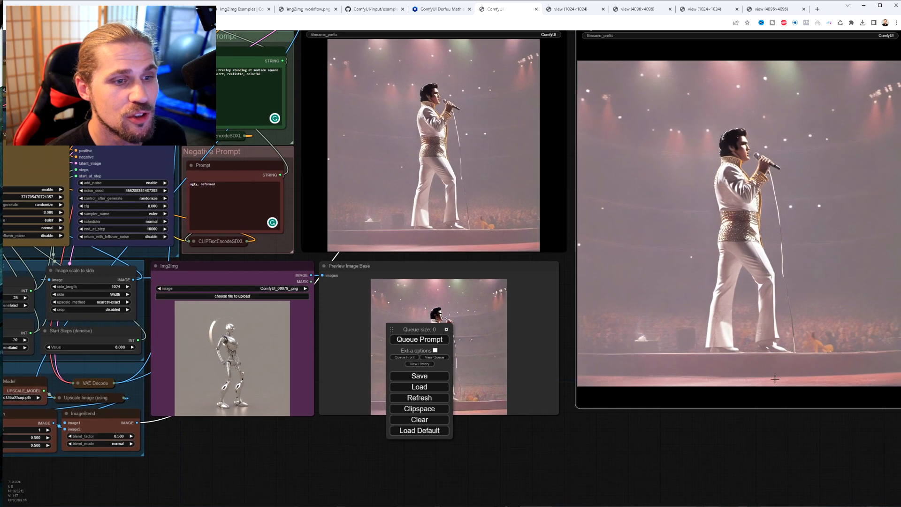
scroll(666, 420, down, 5)
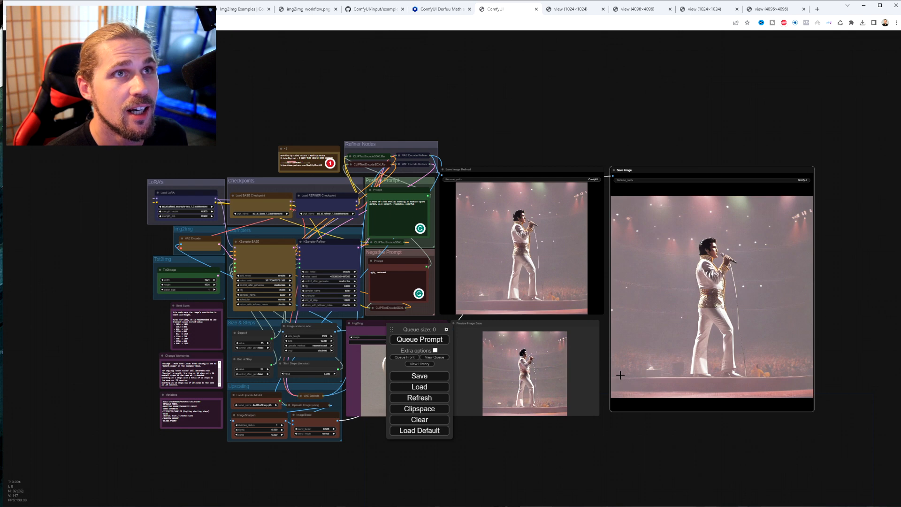
scroll(622, 378, down, 4)
scroll(613, 360, up, 3)
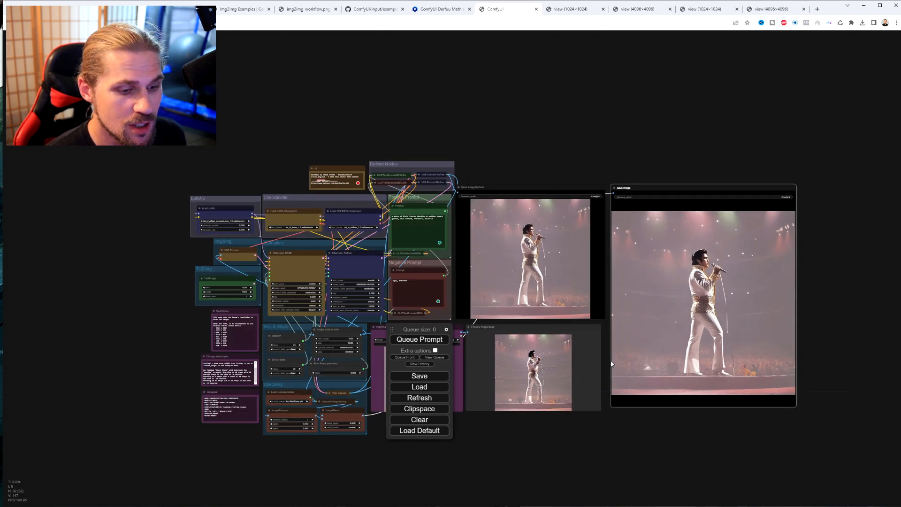
Compare the full-size robot source with the 4096×4096 black-and-white concert image, inspecting the singer up close, and return to the workflow.
click(579, 10)
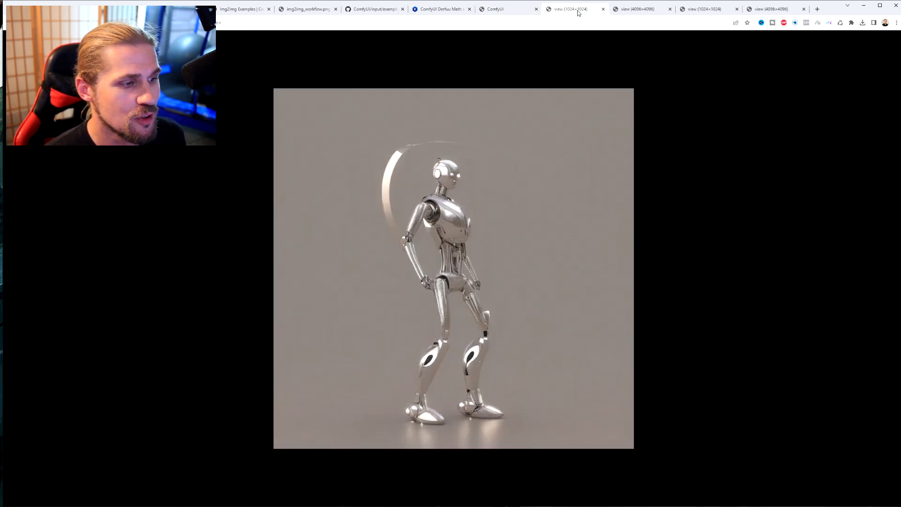
click(633, 9)
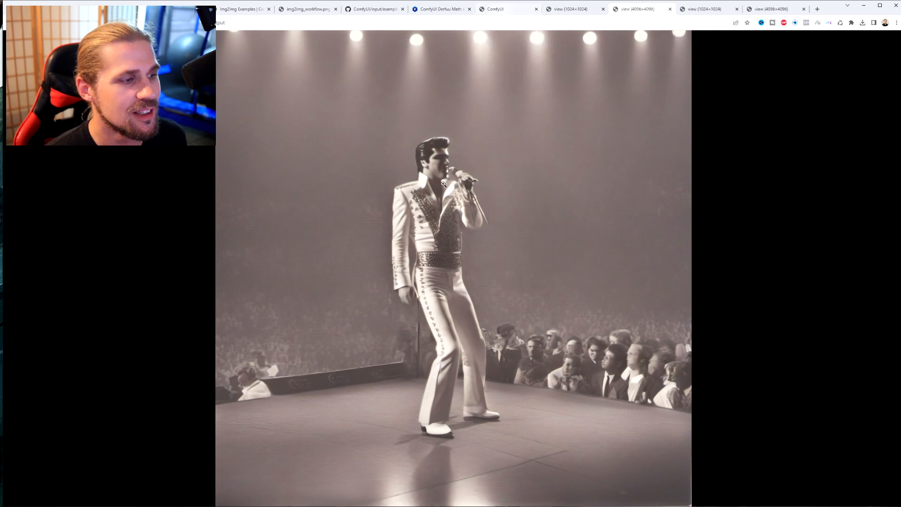
click(430, 222)
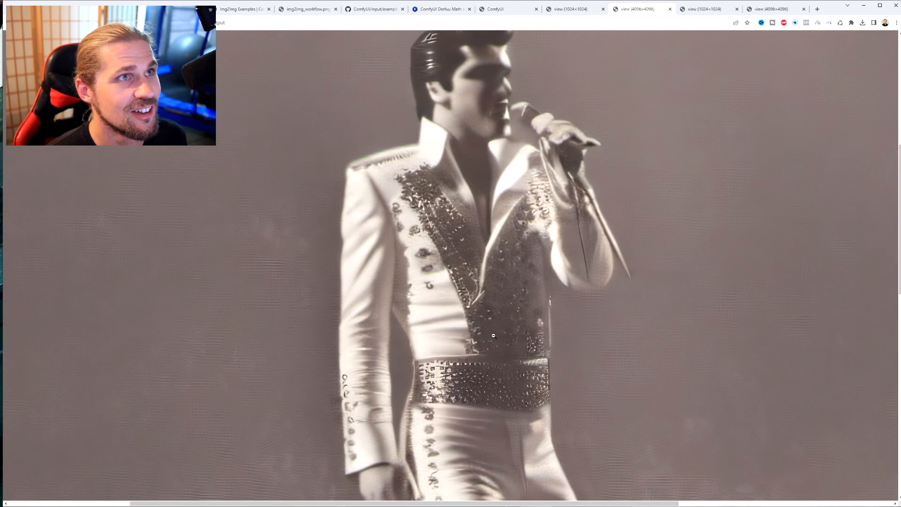
click(485, 363)
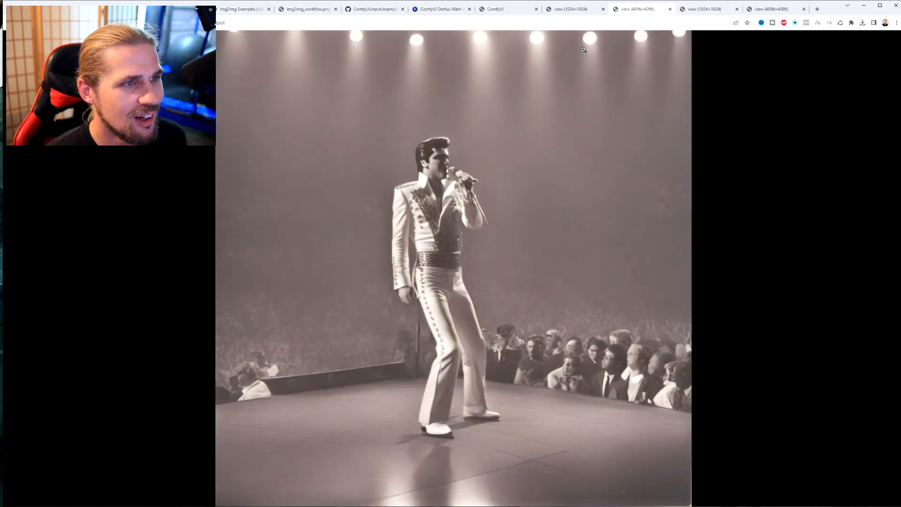
click(573, 11)
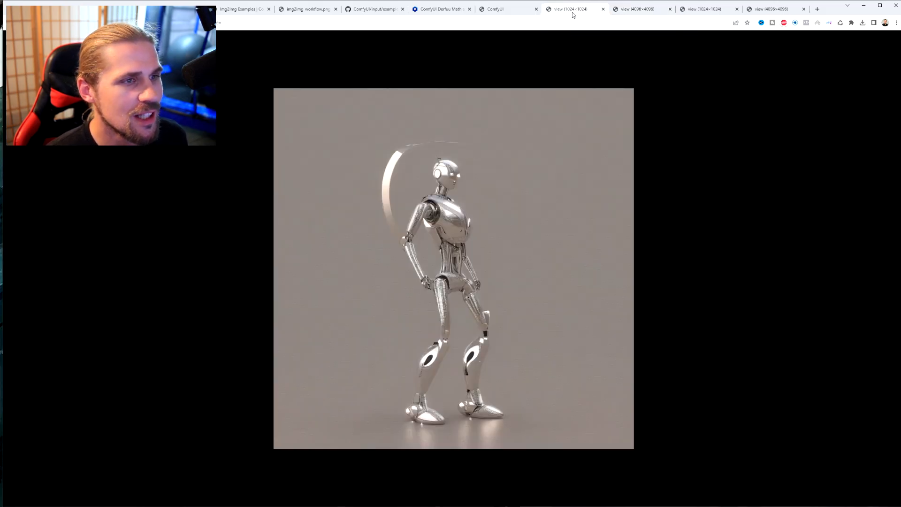
click(500, 9)
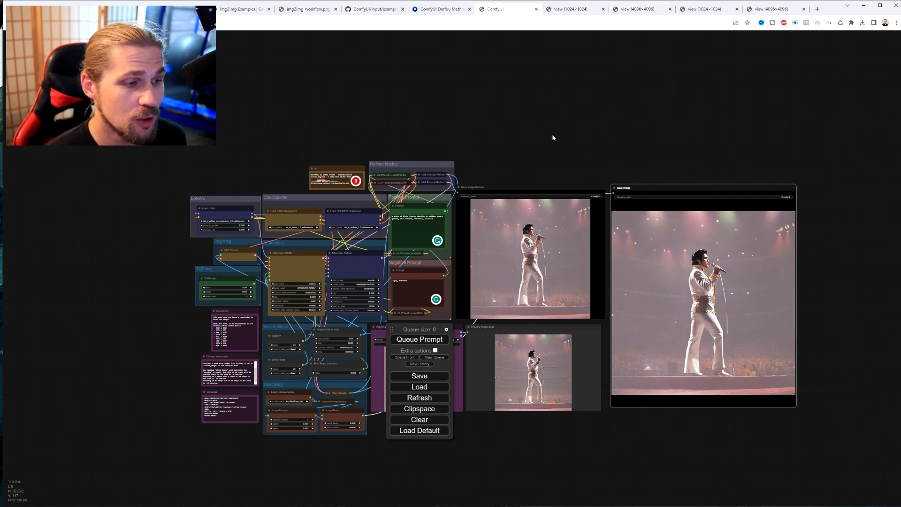
Place the image viewer showing ComfyUI_00032_.png beside the full-size 4096×4096 render of the gold and purple robot.
scroll(553, 137, up, 1)
drag(555, 141, 559, 112)
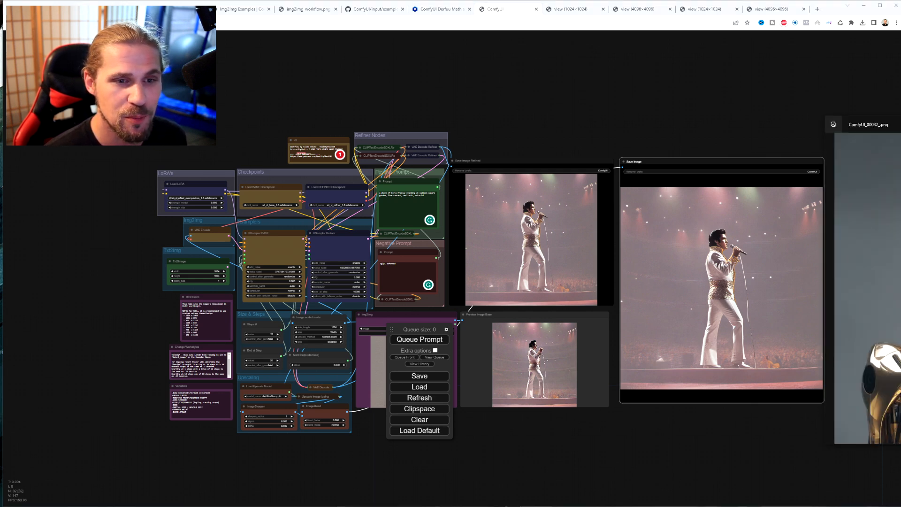
drag(900, 123, 394, 118)
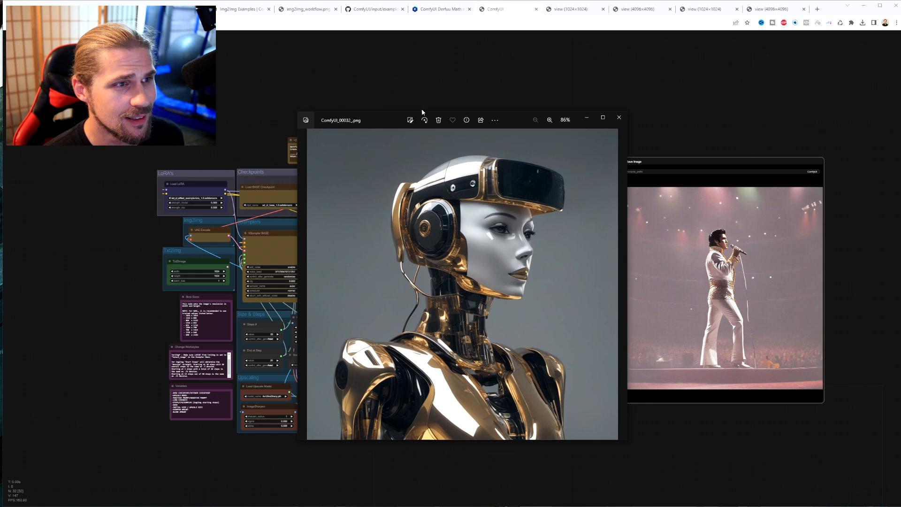
drag(477, 118, 799, 114)
click(770, 10)
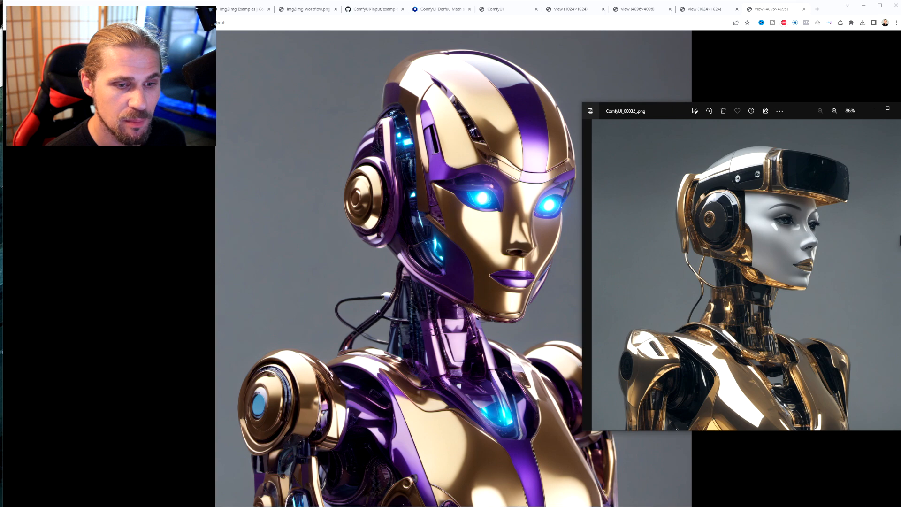
Browse the saved robot renders from ComfyUI_00032_.png up to ComfyUI_00049_.png, comparing them with the gold and purple robot.
click(899, 240)
click(899, 240)
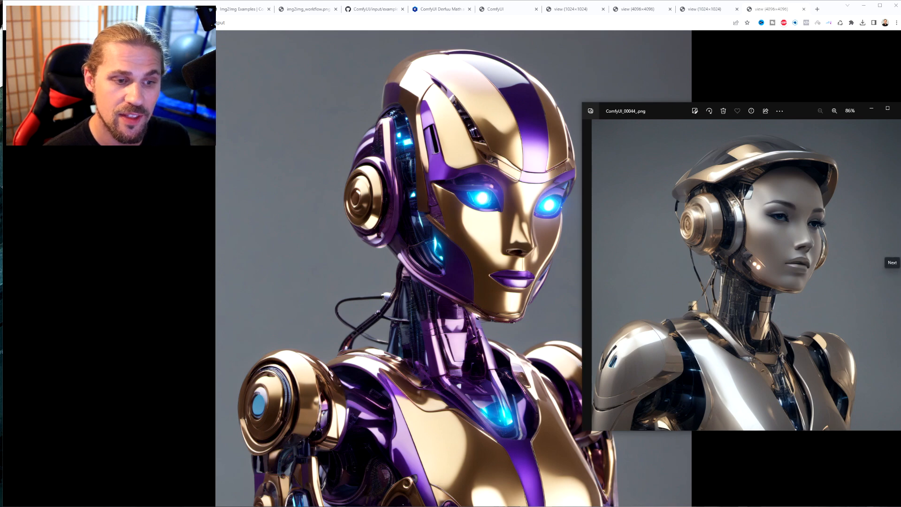
click(894, 275)
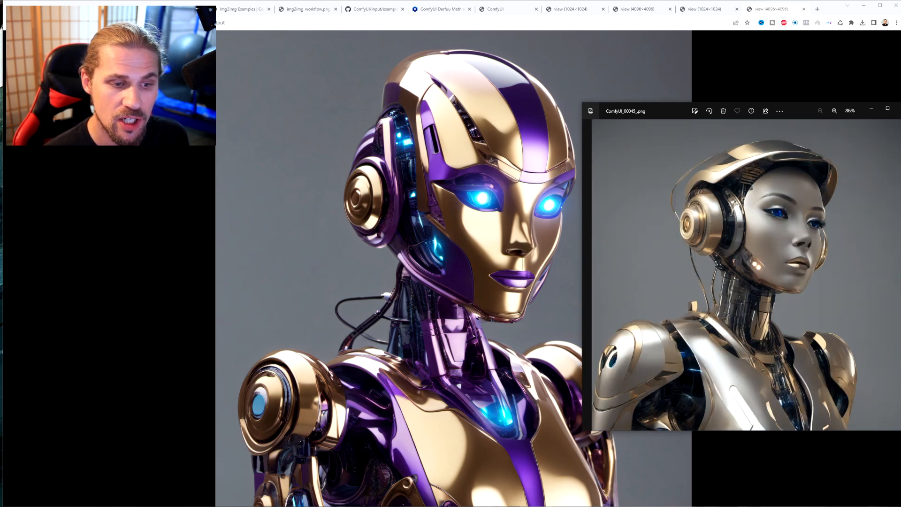
click(591, 271)
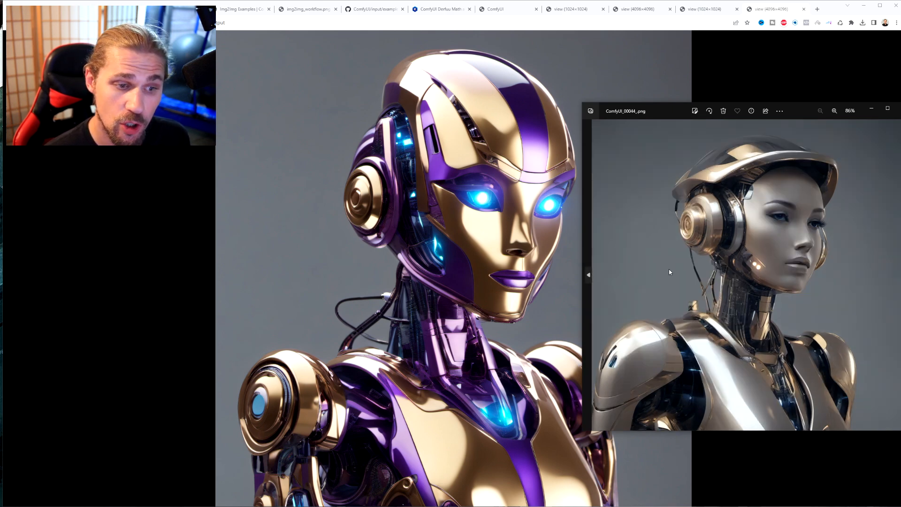
click(893, 267)
click(894, 267)
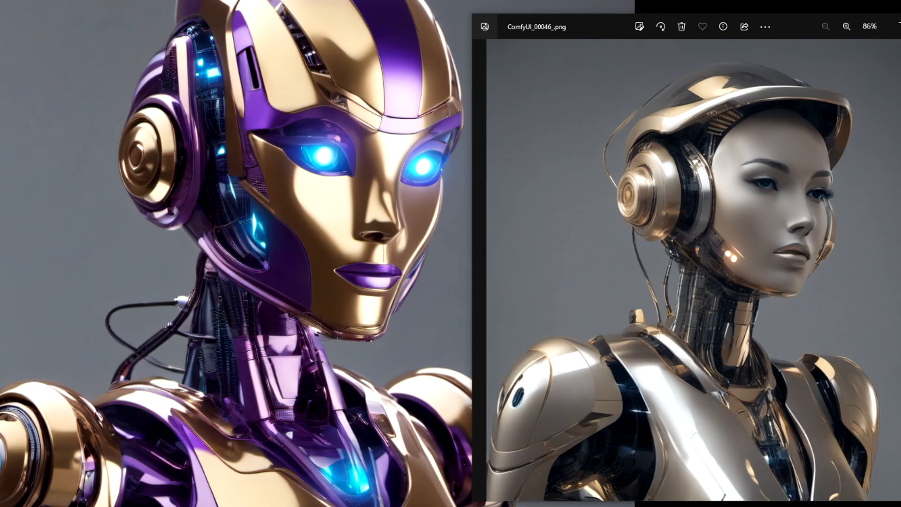
click(894, 268)
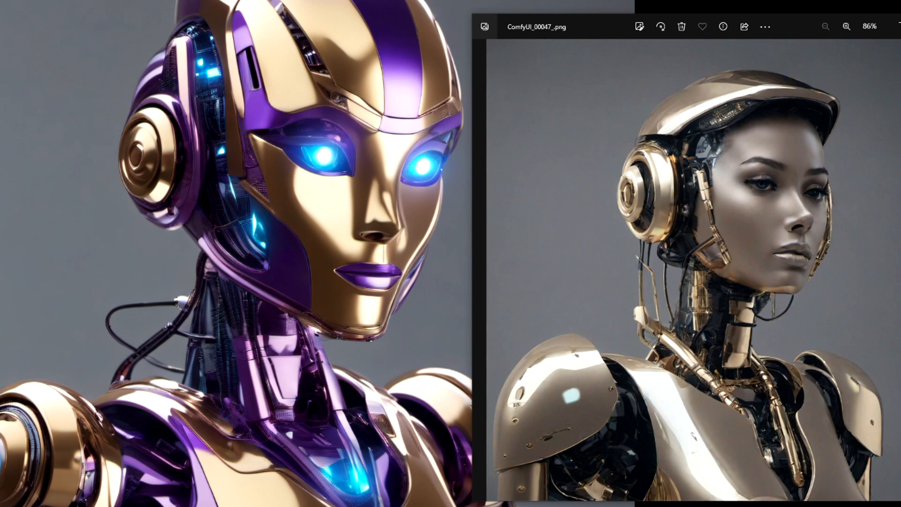
key(Right)
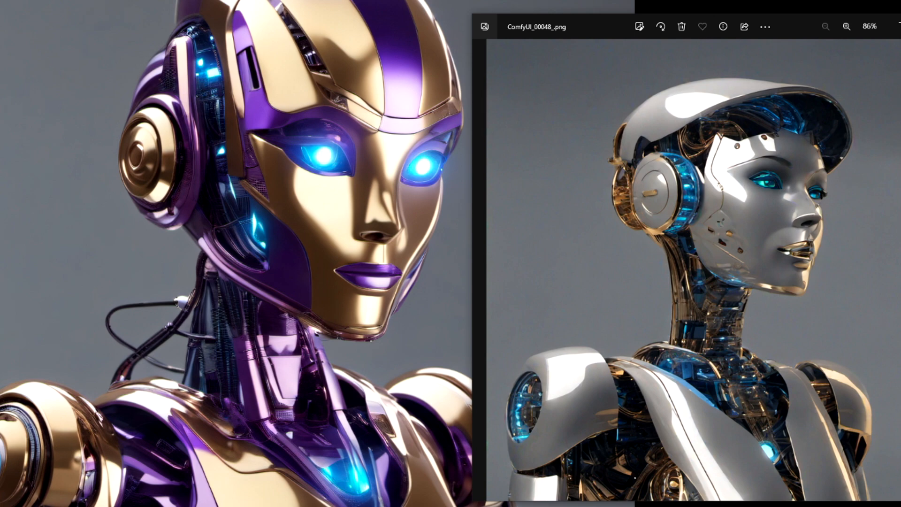
key(Right)
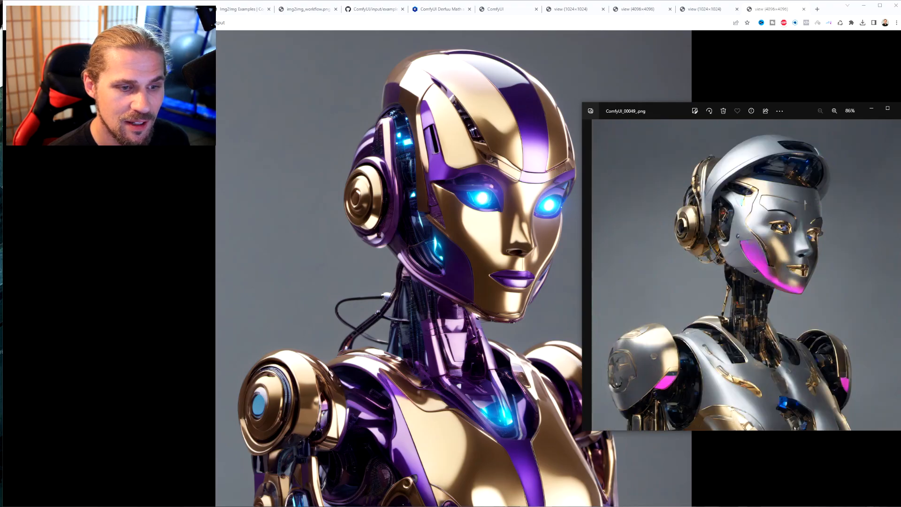
Browse the gold robot renders ComfyUI_00050_.png and ComfyUI_00051_.png beside the gold and purple robot.
key(Right)
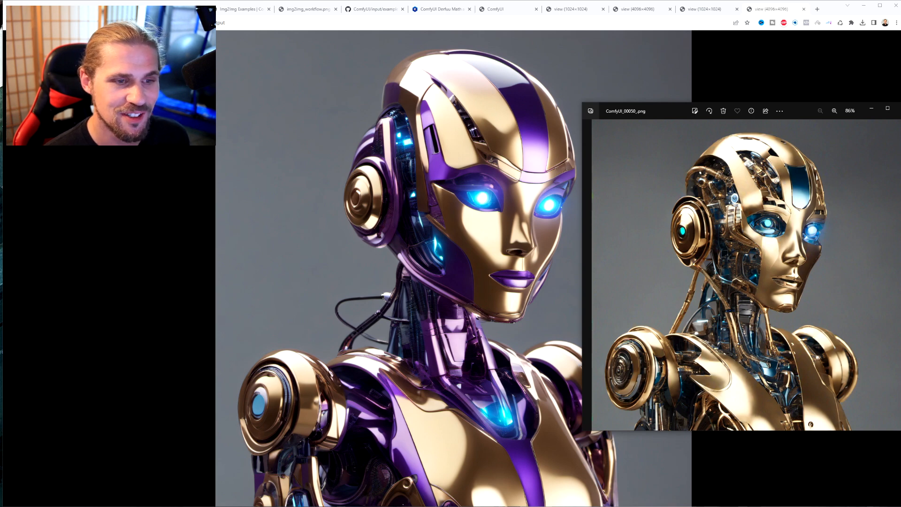
key(Right)
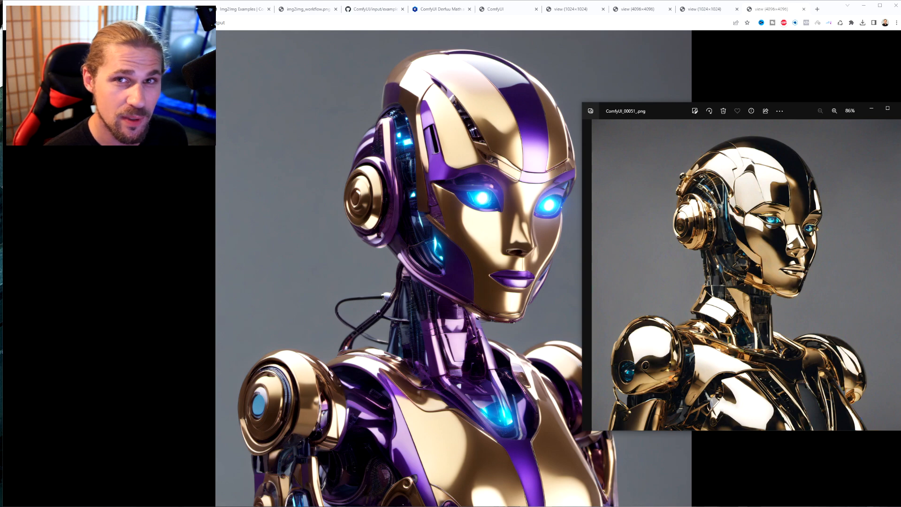
Return to the ComfyUI workflow and open the Start Steps (denoise) value in the Size & Steps group.
click(495, 9)
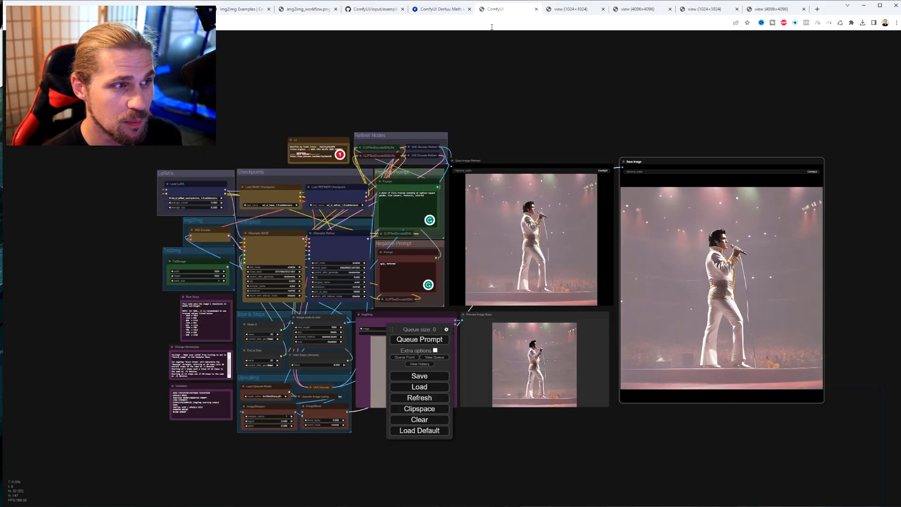
scroll(277, 440, up, 3)
scroll(277, 440, up, 6)
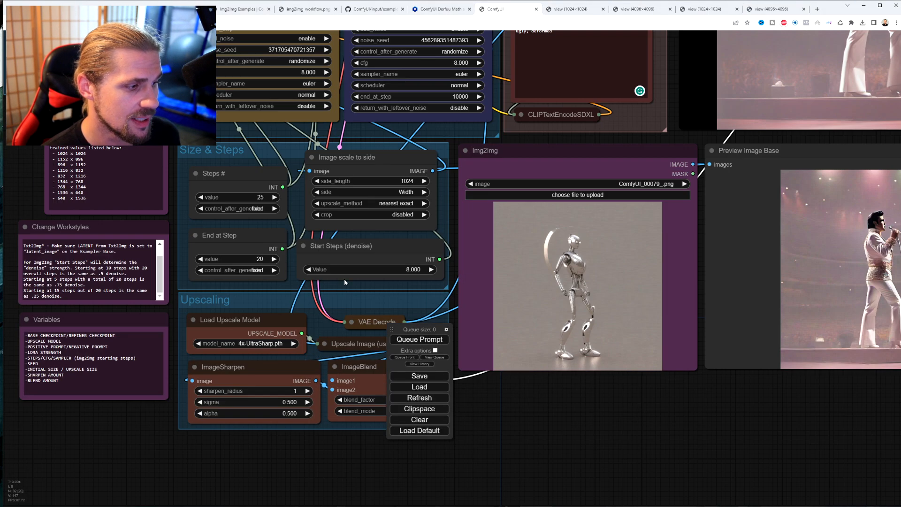
click(375, 268)
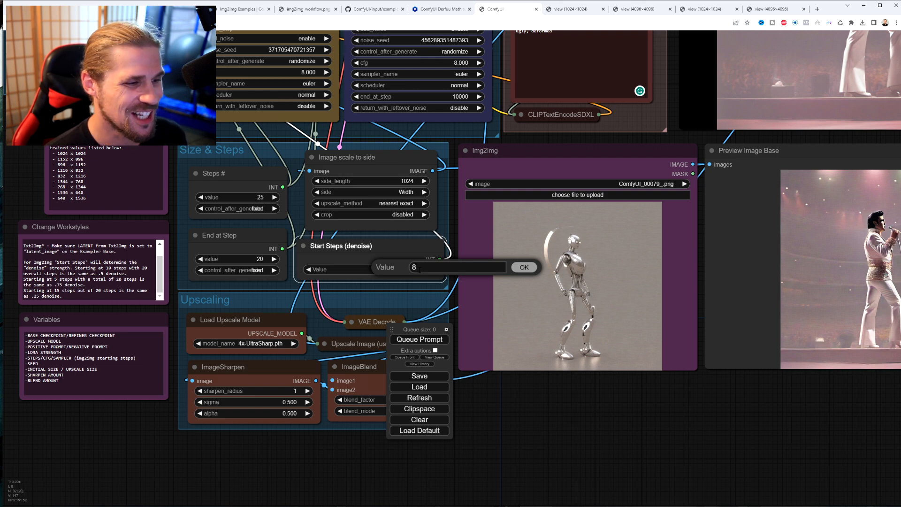
click(527, 271)
Compare the pose of the Img2Img robot source with the base preview and refined image of the singer, and review the prompts.
drag(625, 385, 430, 391)
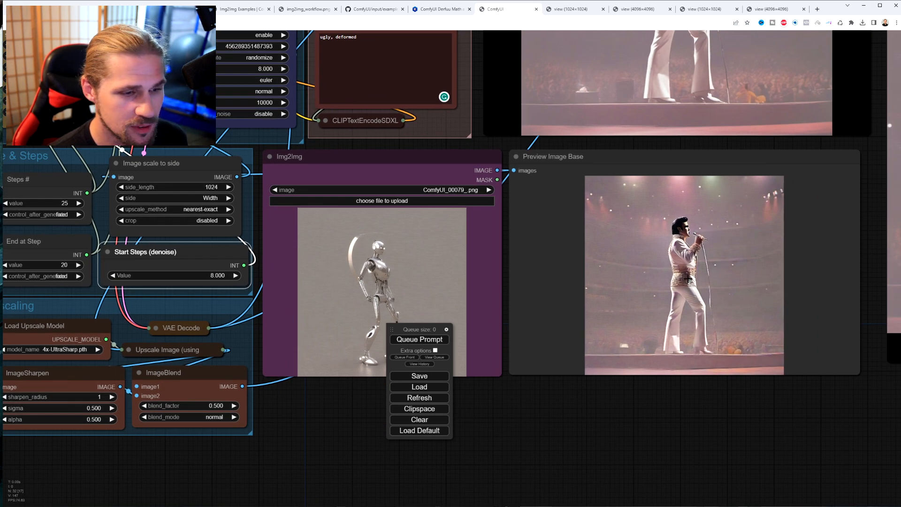
drag(530, 403, 537, 312)
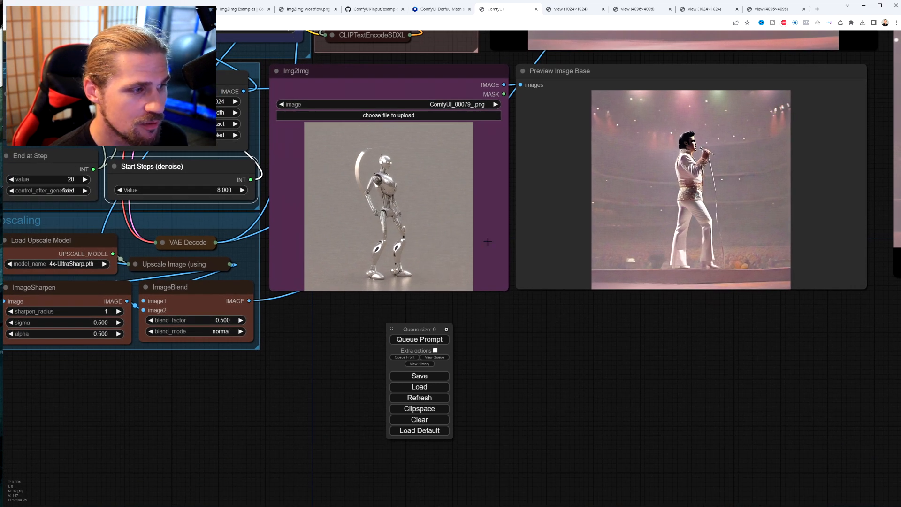
drag(599, 343, 587, 422)
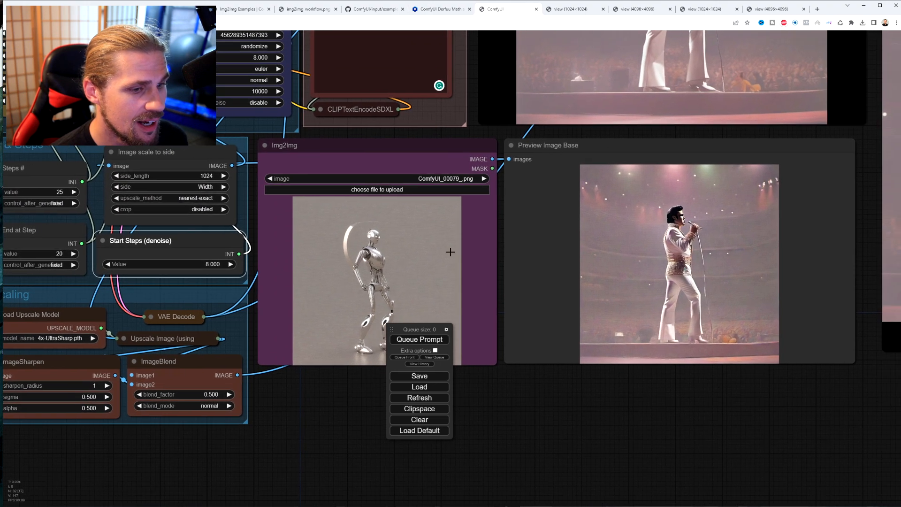
drag(525, 407, 492, 421)
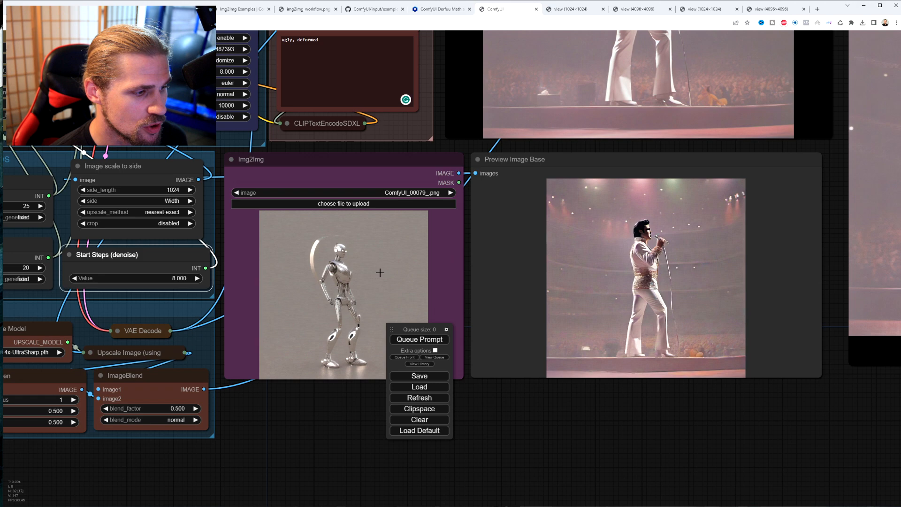
drag(579, 425, 498, 473)
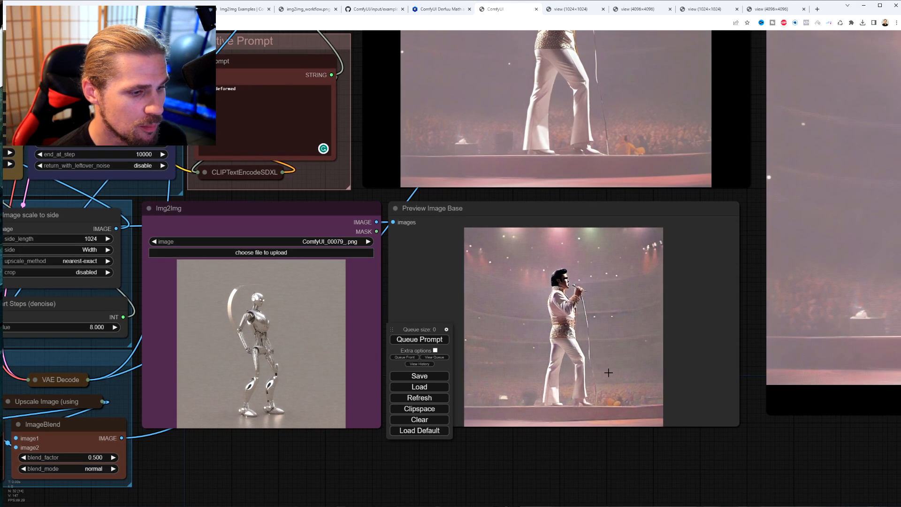
drag(359, 145, 374, 319)
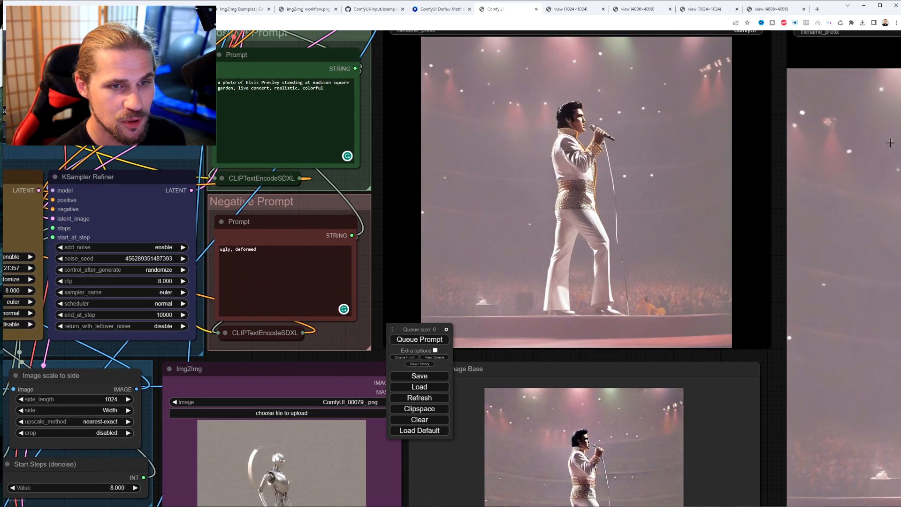
Reopen the 4096×4096 gold and purple robot render and compare it with the gold robot renders ComfyUI_00054_.png through ComfyUI_00056_.png.
click(770, 10)
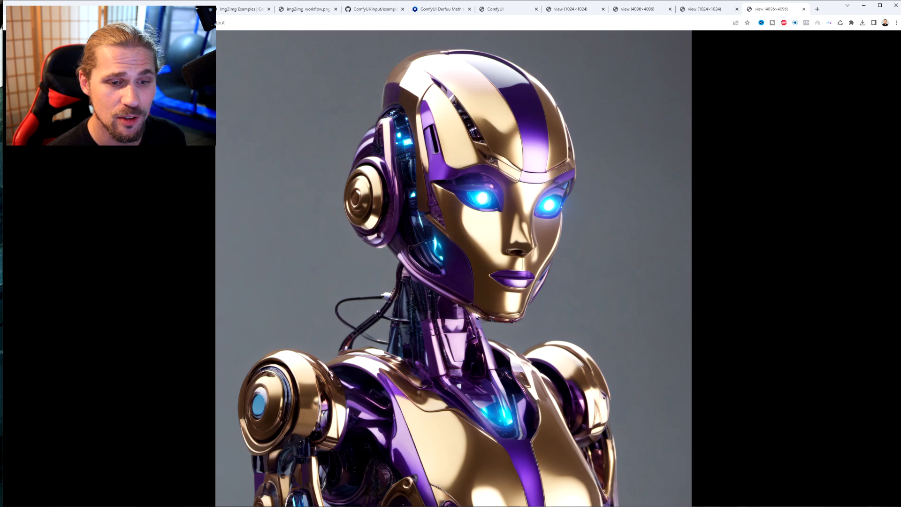
key(alt+Tab)
click(896, 272)
drag(801, 113, 755, 111)
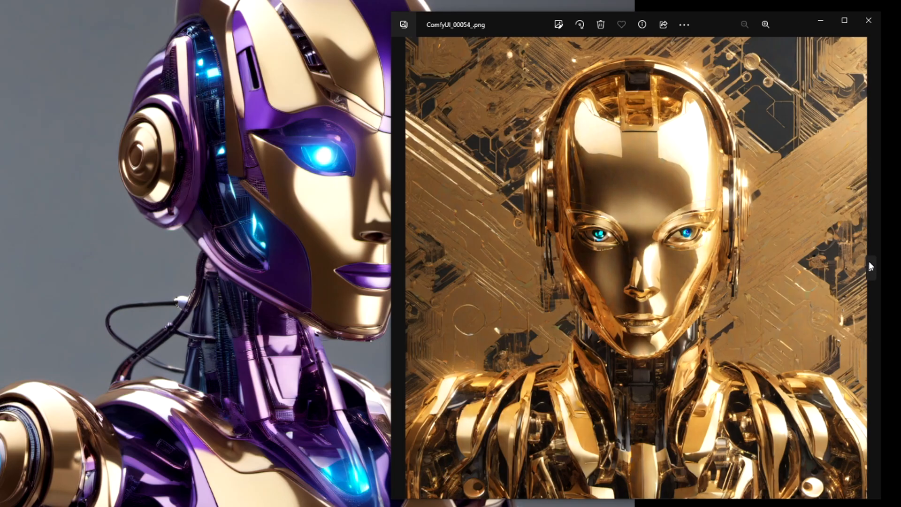
click(855, 269)
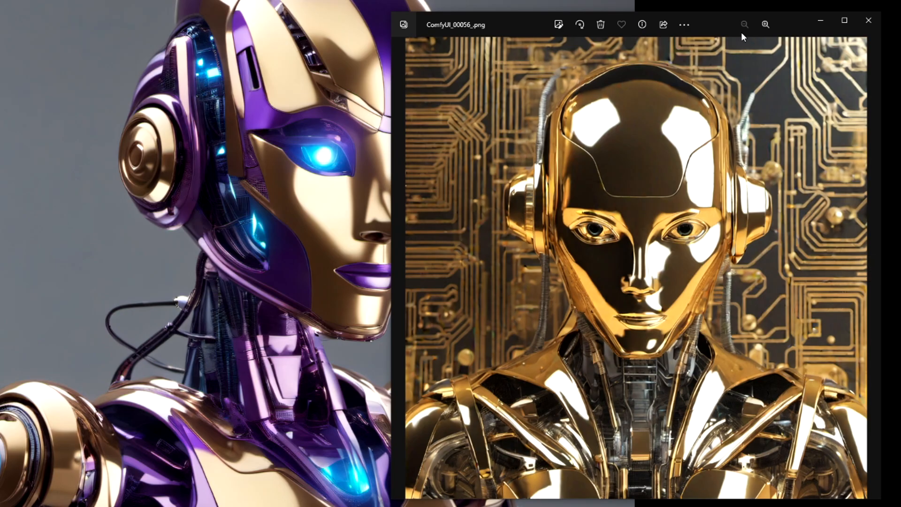
drag(743, 32, 798, 27)
Browse the saved flying saucer renders from ComfyUI_00058_.png to beyond ComfyUI_00065_.png, comparing their styles and detail.
key(Right)
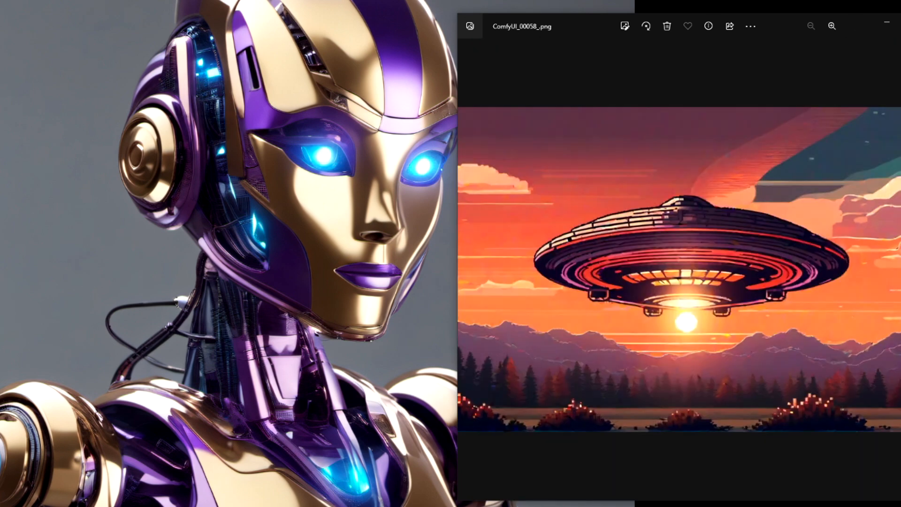
key(Right)
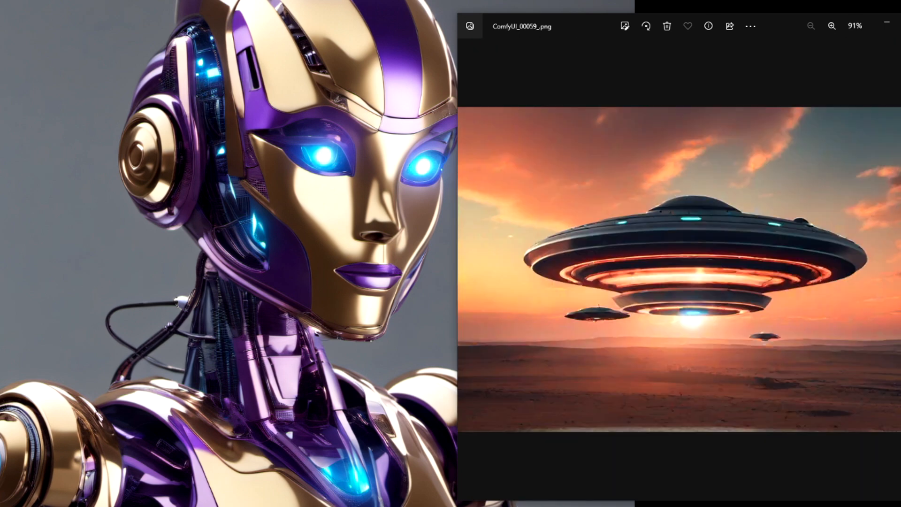
key(Right)
key(Right)
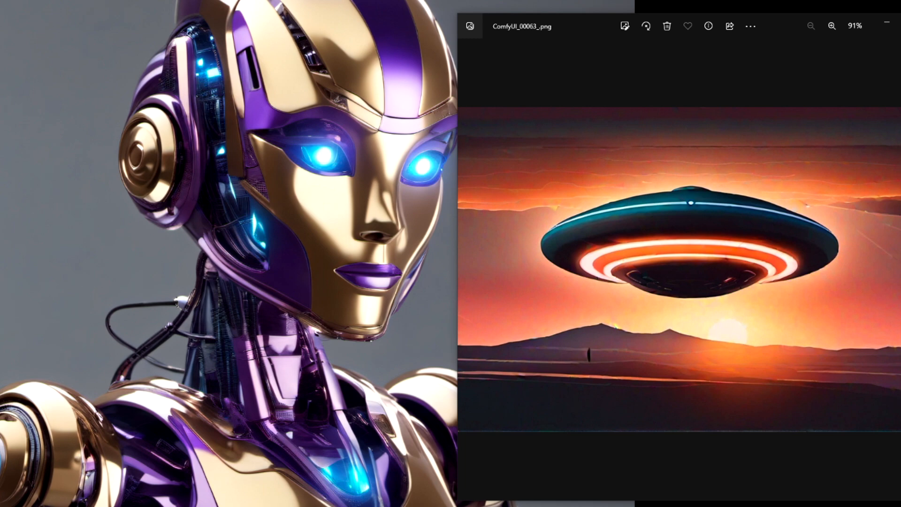
key(Right)
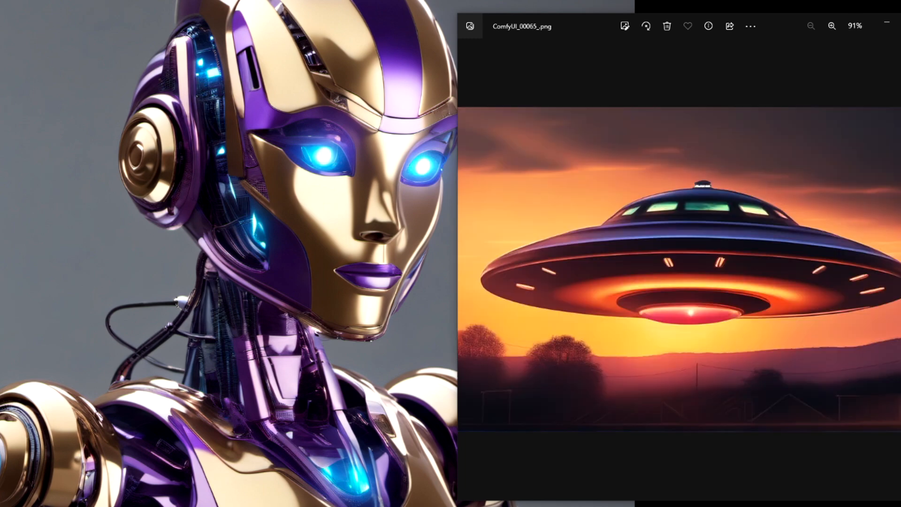
key(Right)
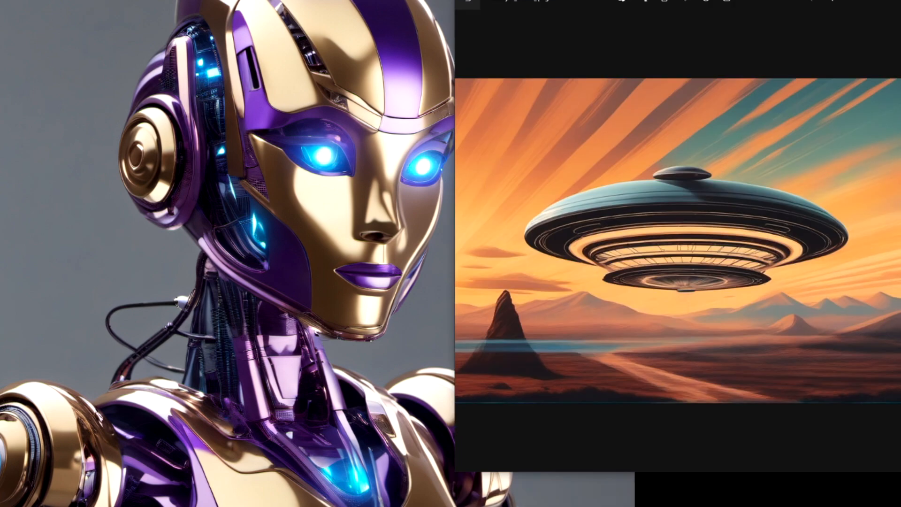
key(Right)
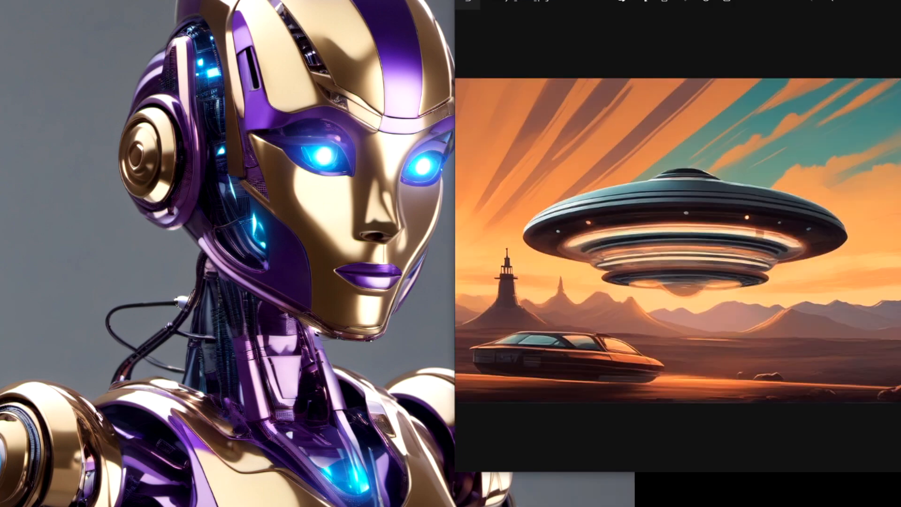
key(Right)
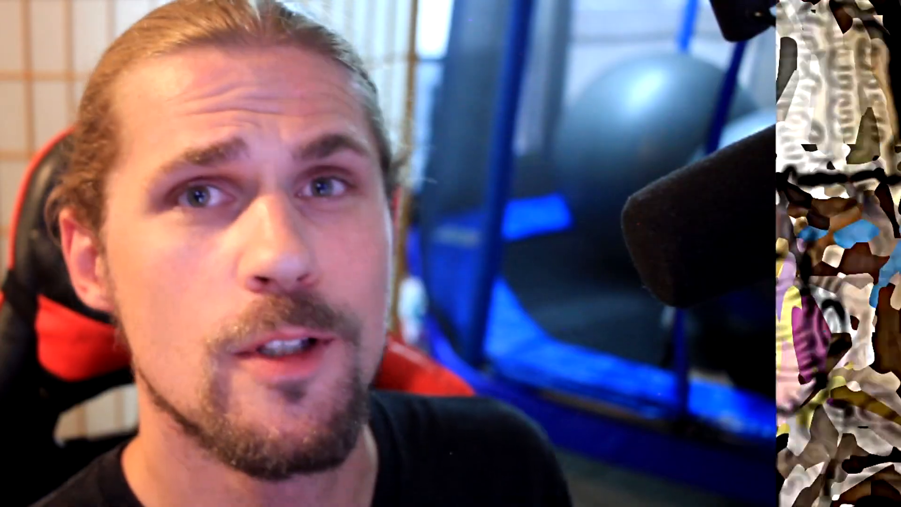